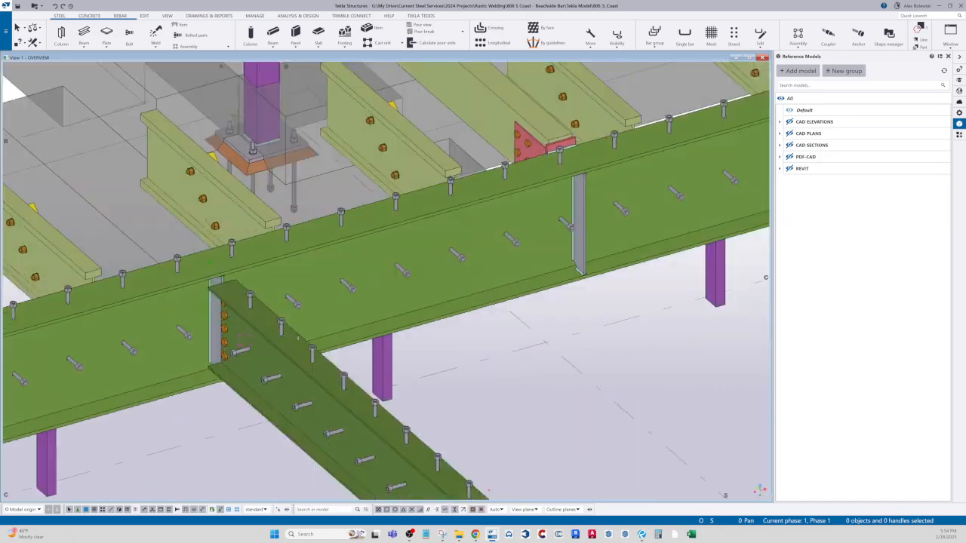
Select the short W10X22 beam beneath the upper roof beams and show its steel beam properties.
scroll(272, 314, down, 5)
scroll(272, 314, down, 6)
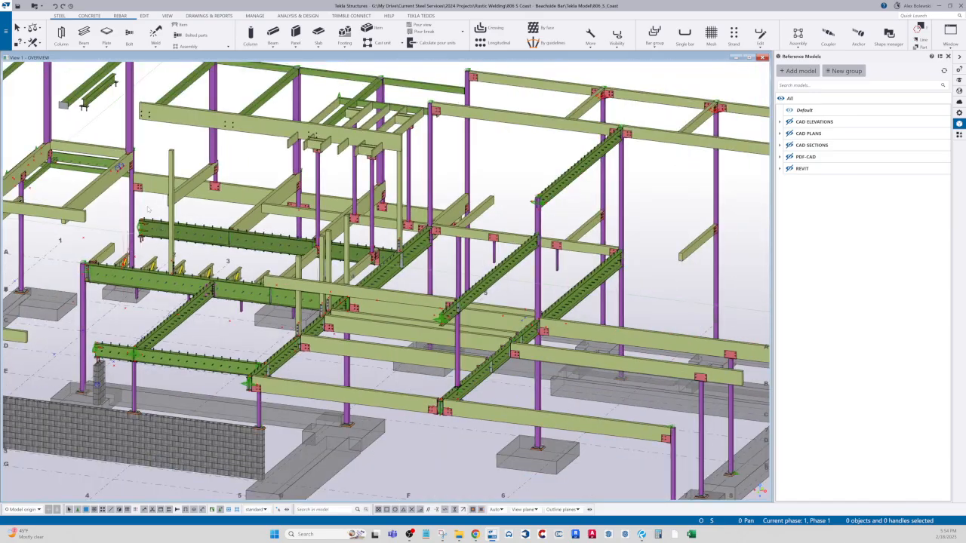
middle_drag(83, 76, 343, 228)
scroll(398, 331, up, 8)
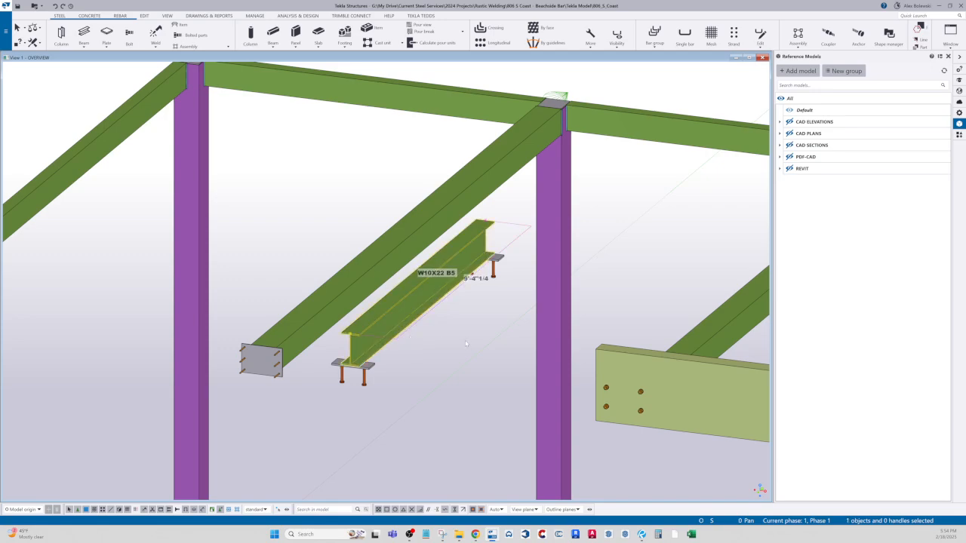
click(414, 294)
ctrl+middle_drag(414, 294, 392, 308)
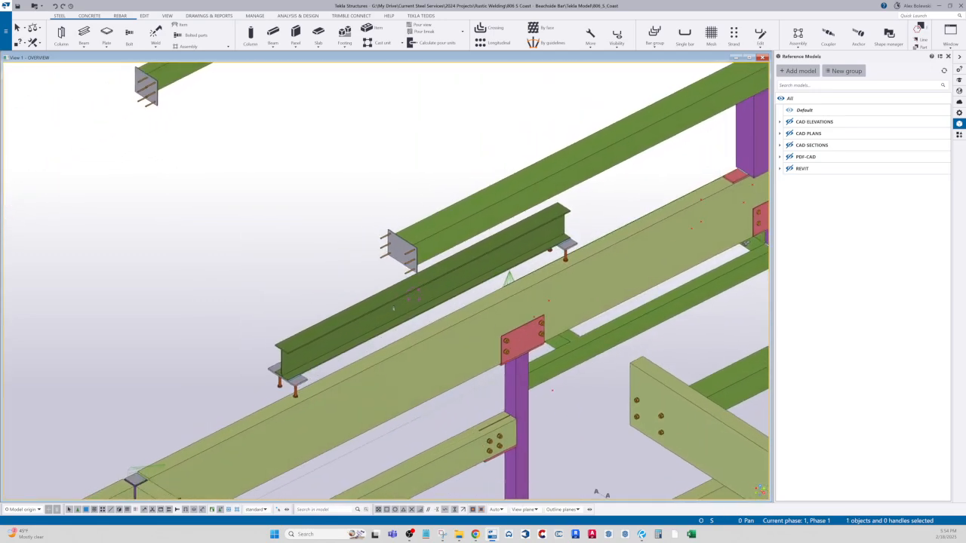
click(370, 310)
click(385, 377)
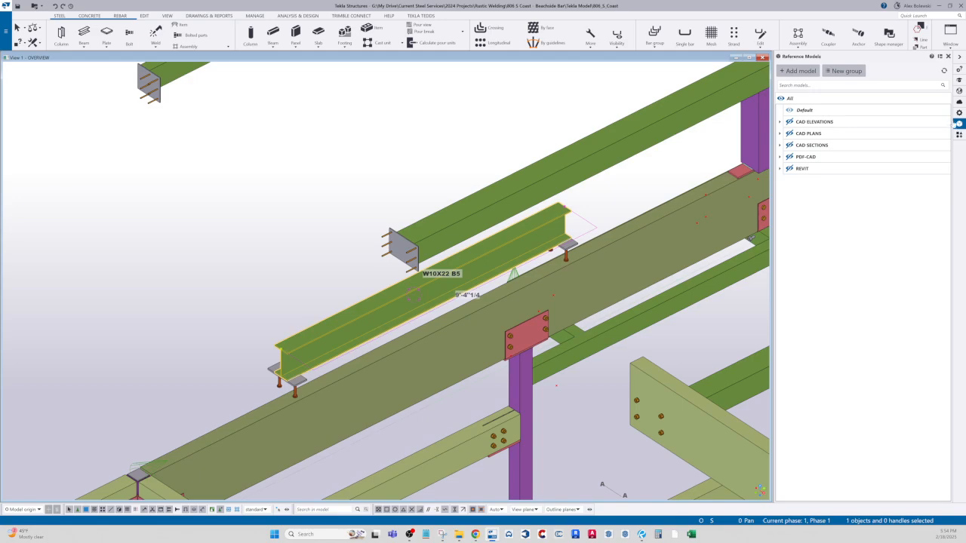
click(959, 112)
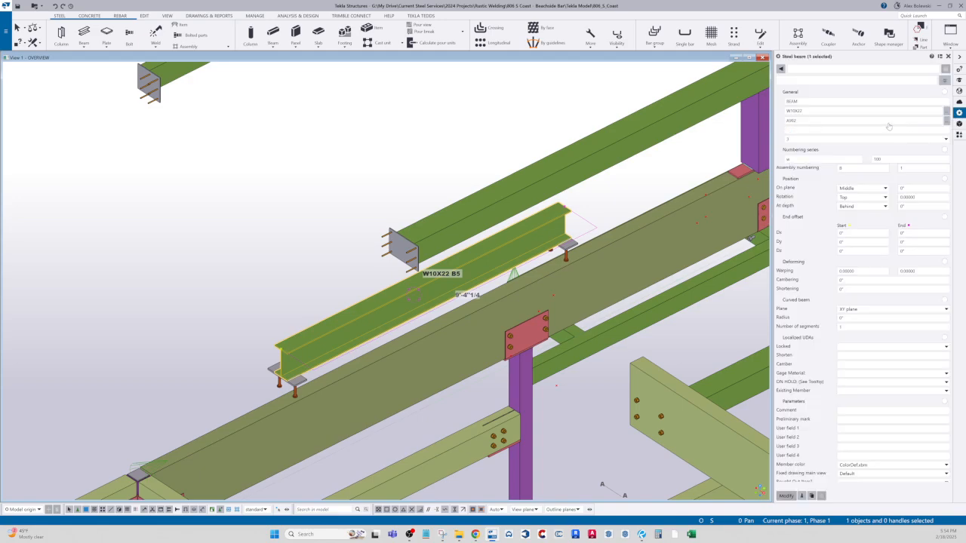
click(483, 275)
right_click(483, 275)
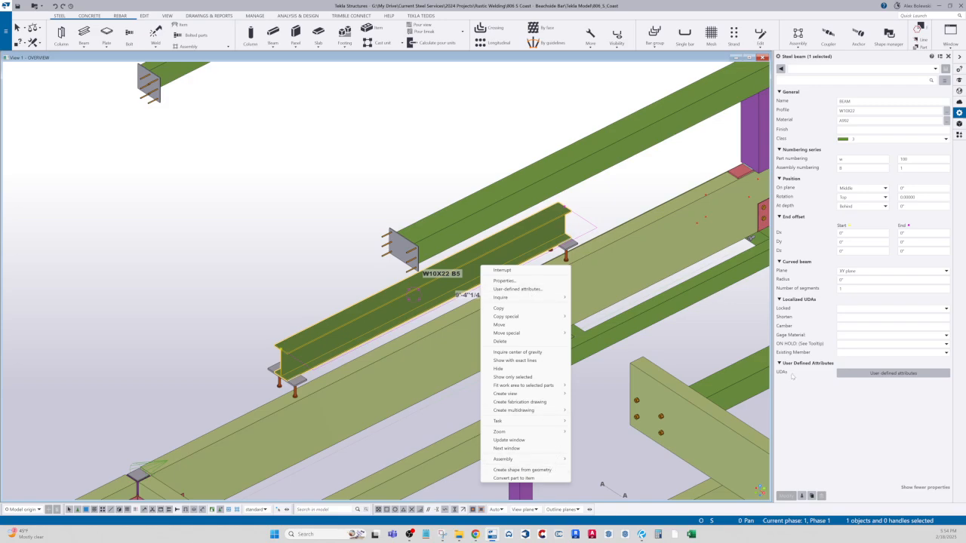
Fill the beam's user-defined Notes line1 and line3 with NAILER HOLES, and line2 with BLOCKING HOLES.
click(843, 372)
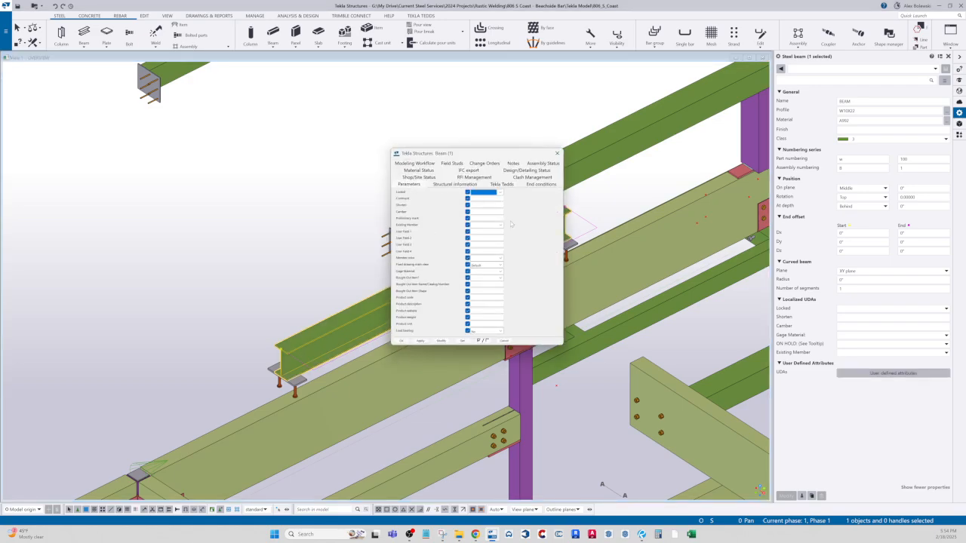
click(514, 165)
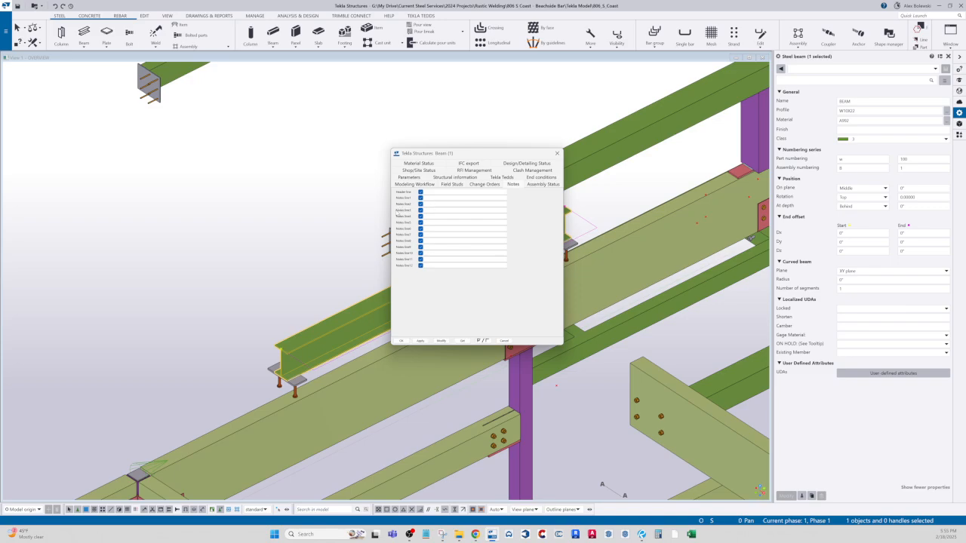
click(435, 211)
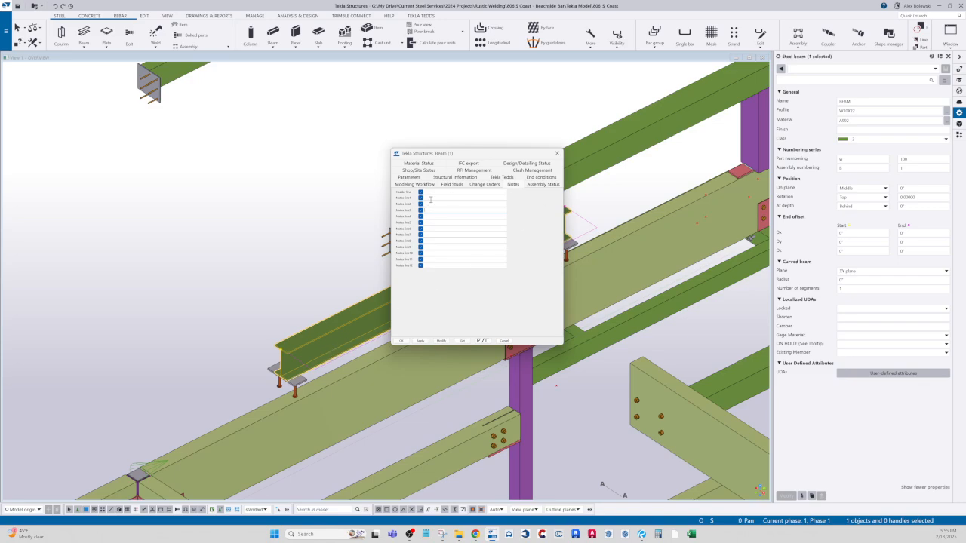
click(431, 199)
text(RAKED)
key(ctrl+a)
key(ctrl+c)
click(436, 208)
key(ctrl+v)
click(436, 204)
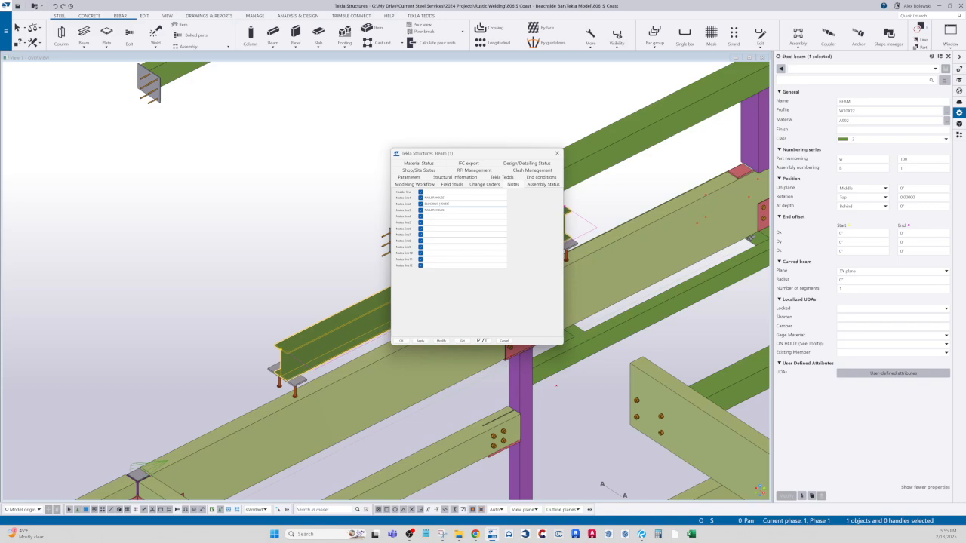
Try enabling only Notes line2 and only Notes line1 for modification, and cancel the user-defined attributes.
scroll(276, 365, down, 5)
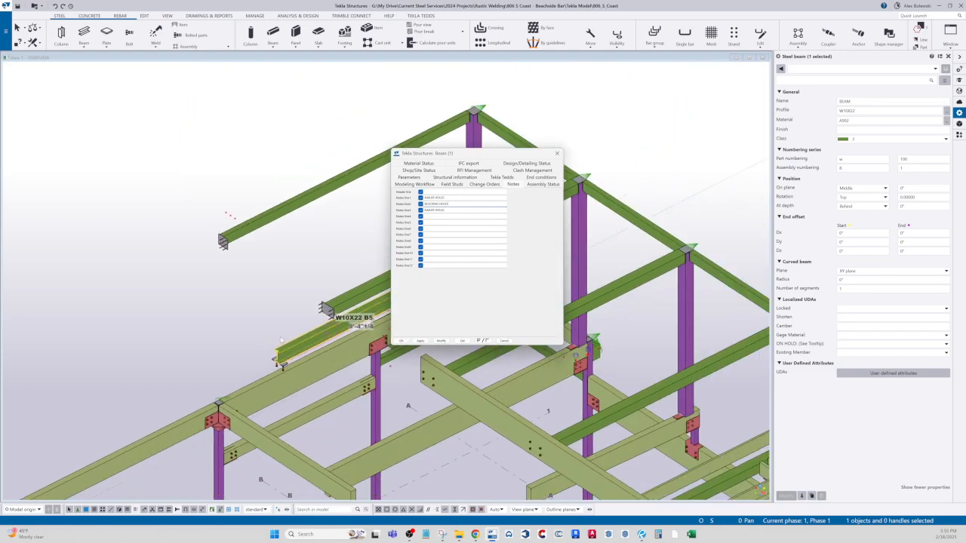
scroll(251, 255, down, 3)
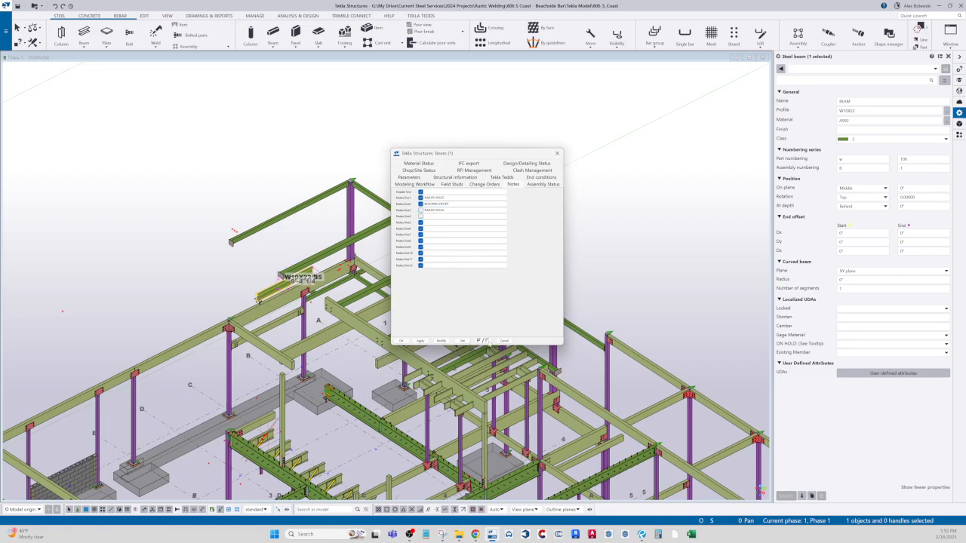
click(420, 193)
click(420, 204)
scroll(381, 377, down, 2)
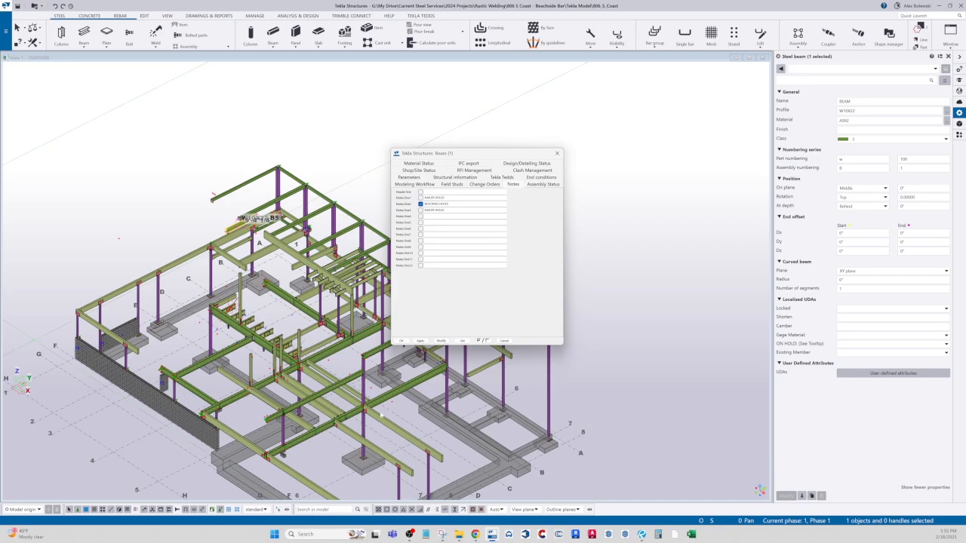
scroll(384, 421, up, 2)
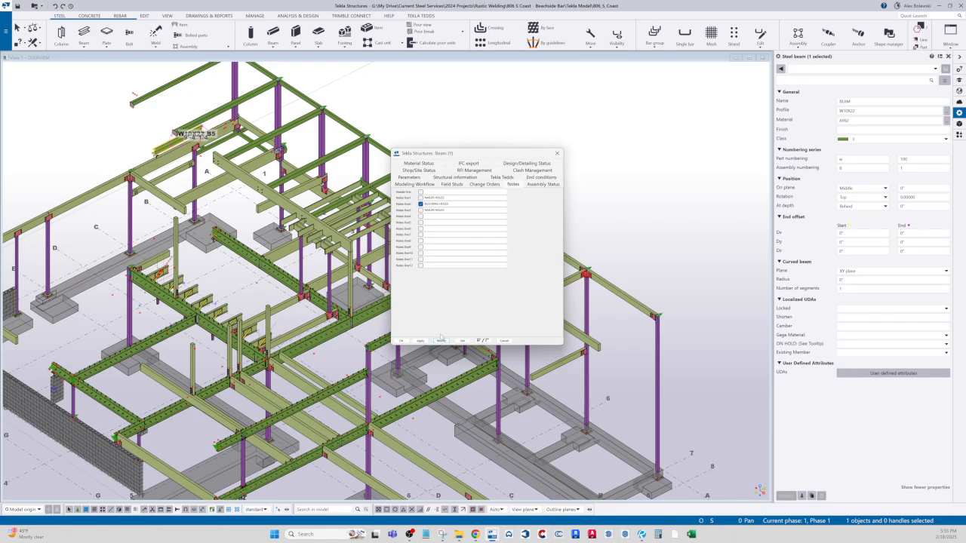
click(420, 204)
click(420, 198)
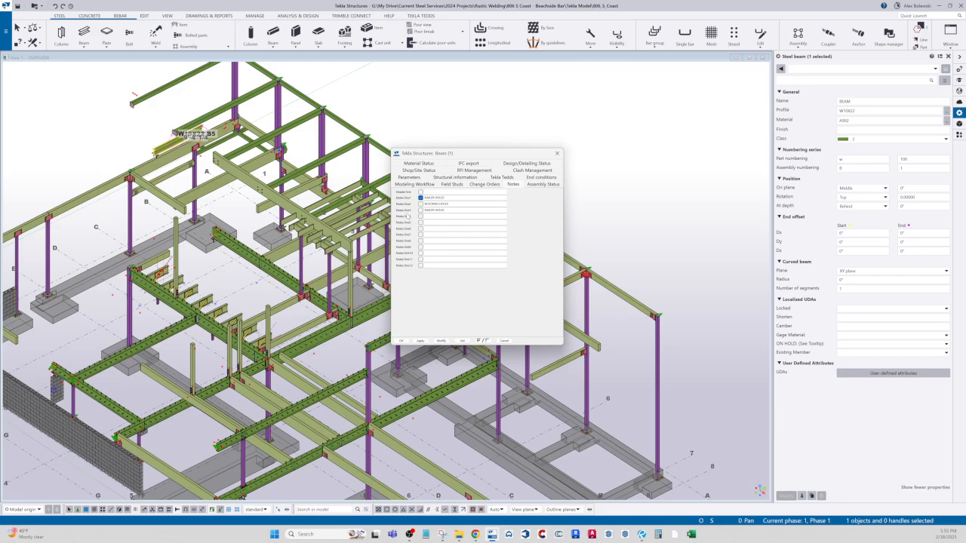
click(512, 341)
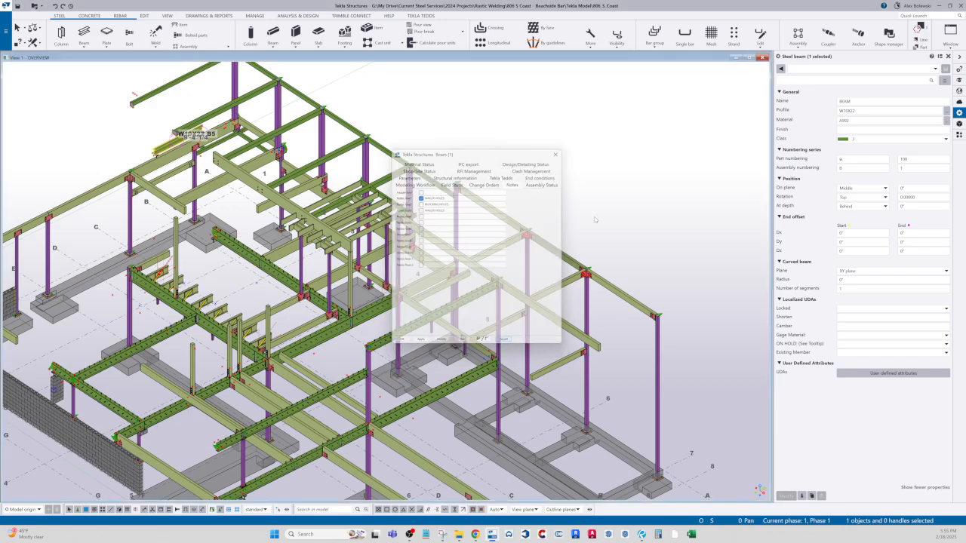
Reselect the short W10X22 beam and save NAILER HOLES in Notes line1 of its user-defined attributes.
scroll(369, 196, up, 5)
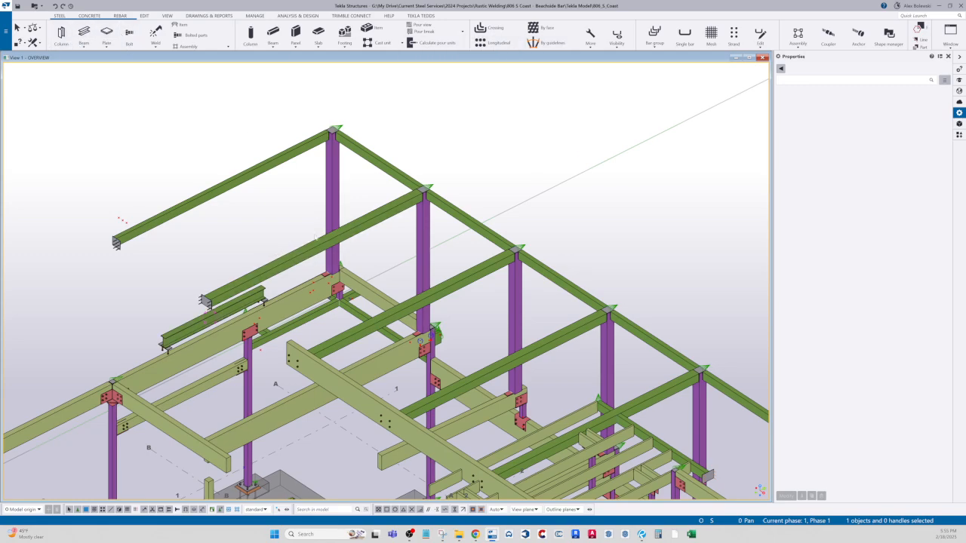
click(215, 315)
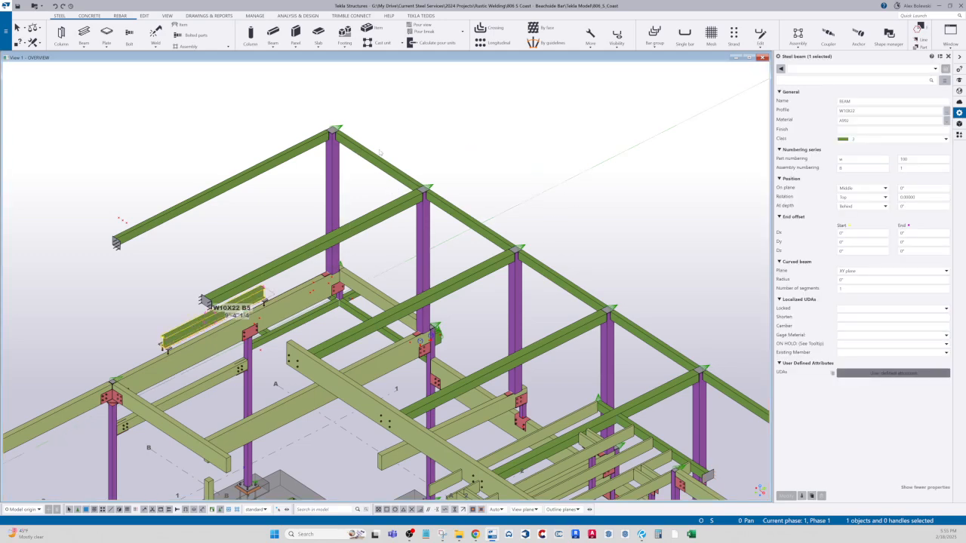
click(509, 164)
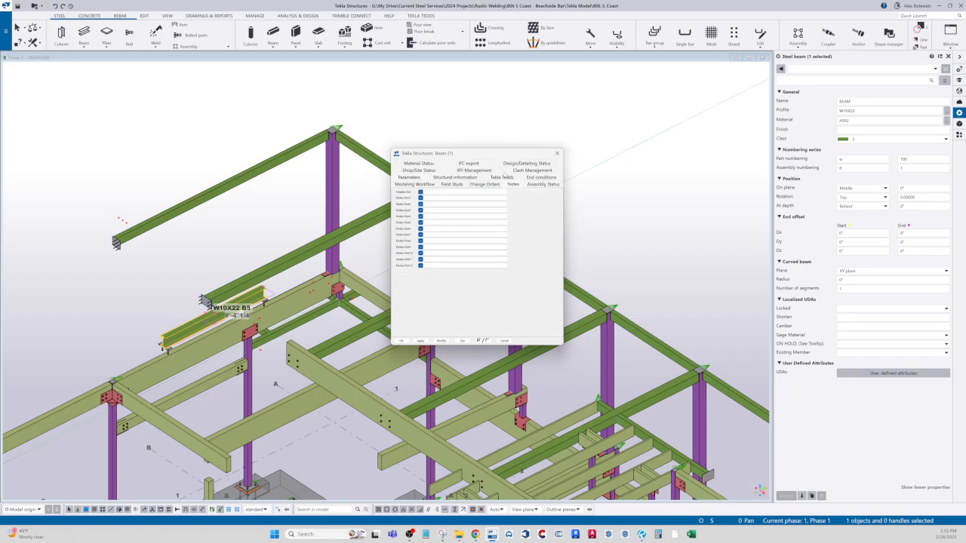
click(433, 197)
text(NCILER HOLES)
key(ctrl+a)
text(S)
click(401, 340)
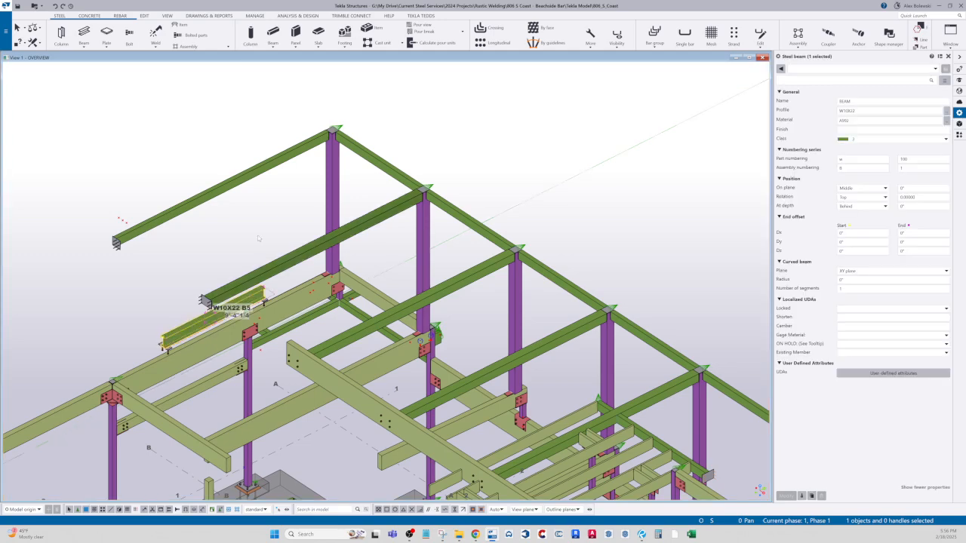
Open assembly drawing B5 from the Document manager and minimize the manager.
scroll(555, 42, down, 5)
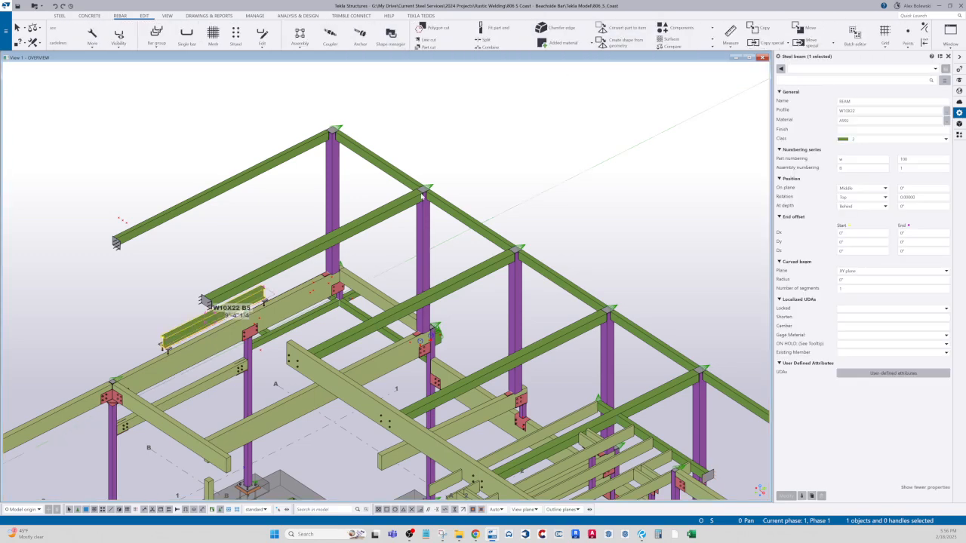
scroll(705, 43, down, 5)
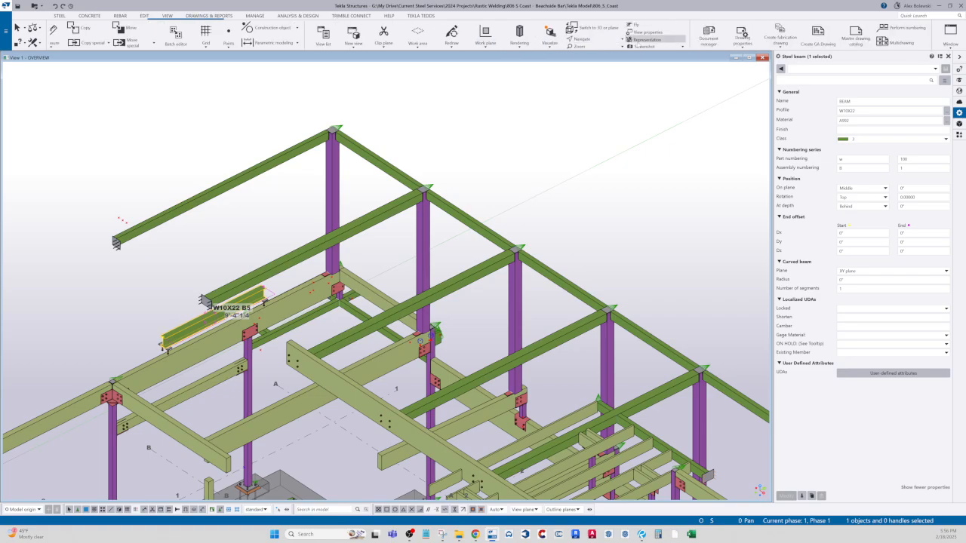
click(704, 44)
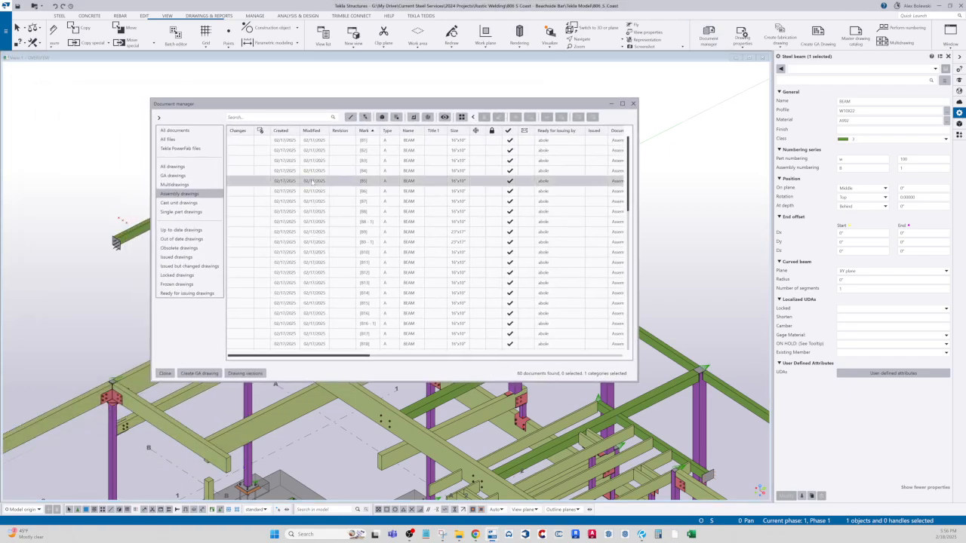
click(388, 181)
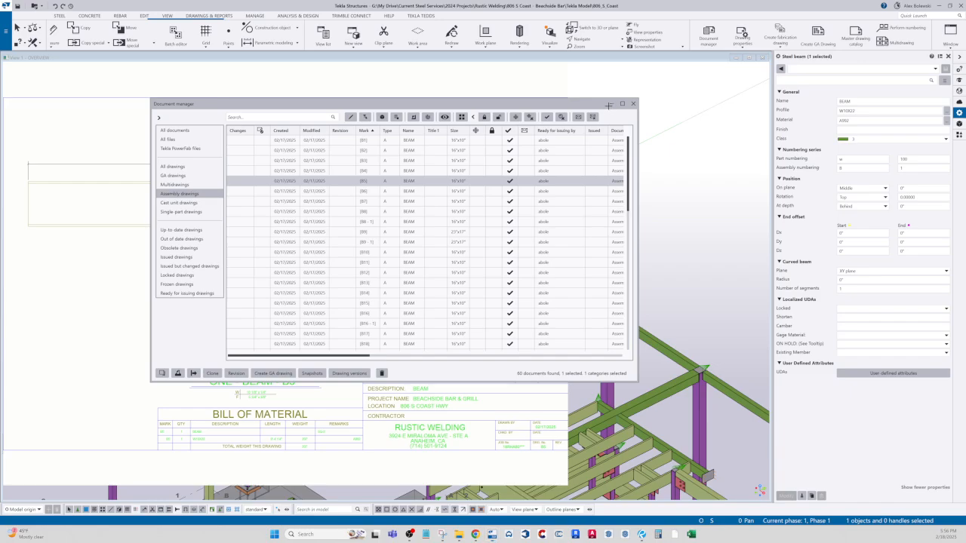
click(612, 103)
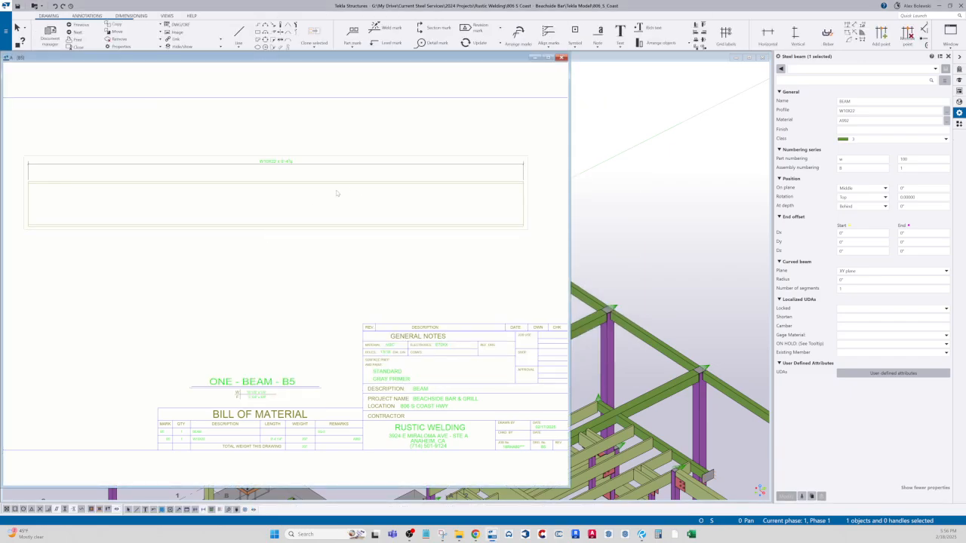
Add an associative note with a leader line to the beam's lower edge, placed below the beam.
scroll(337, 194, down, 2)
scroll(308, 178, up, 3)
scroll(258, 188, down, 3)
scroll(183, 190, up, 2)
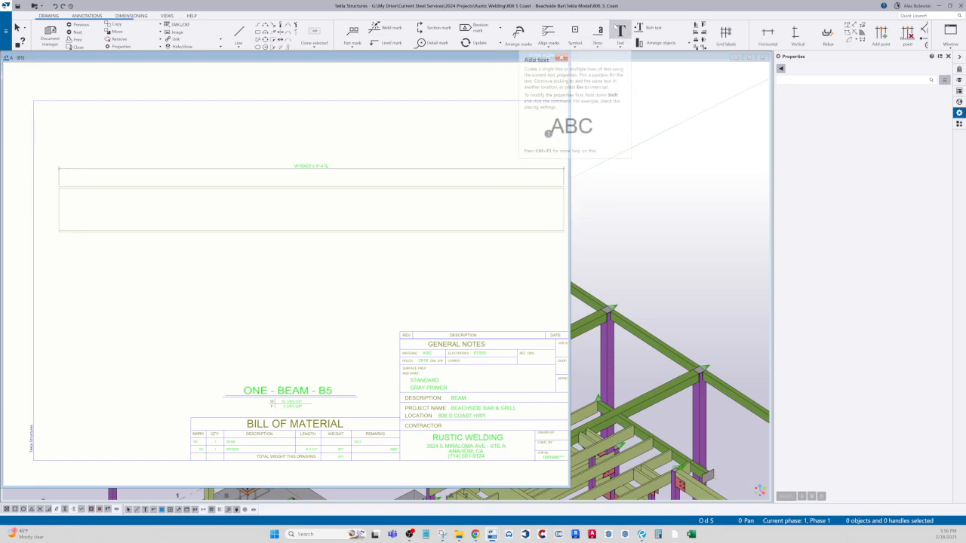
click(330, 188)
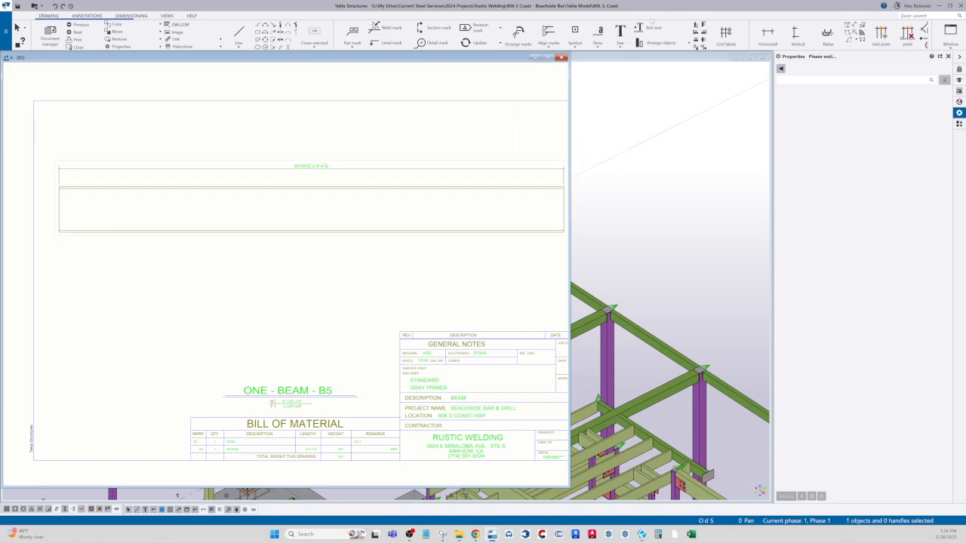
click(460, 135)
click(594, 44)
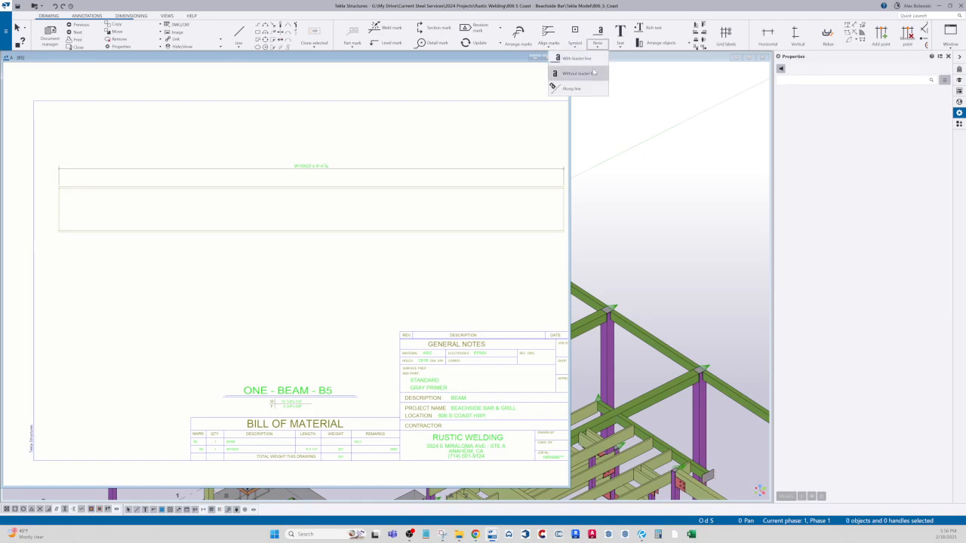
click(573, 71)
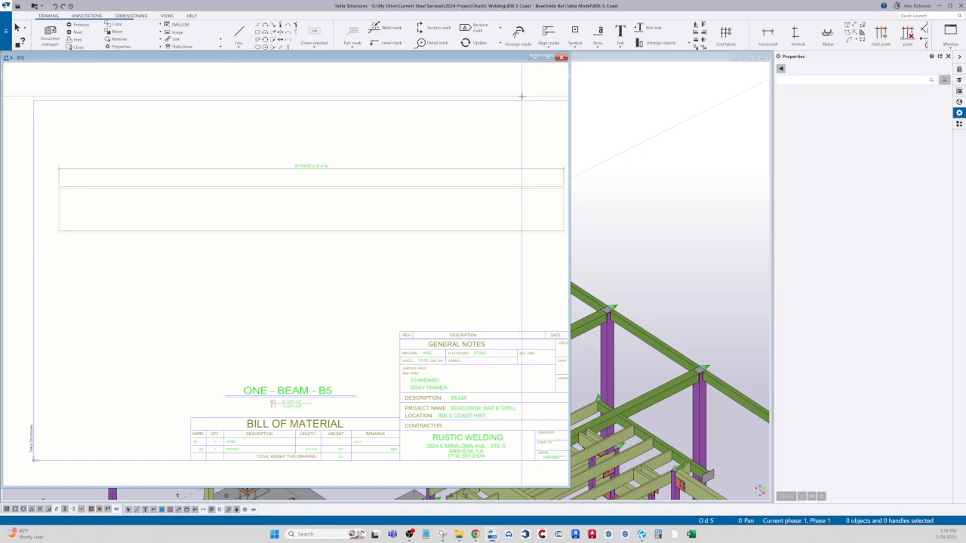
click(359, 234)
click(381, 264)
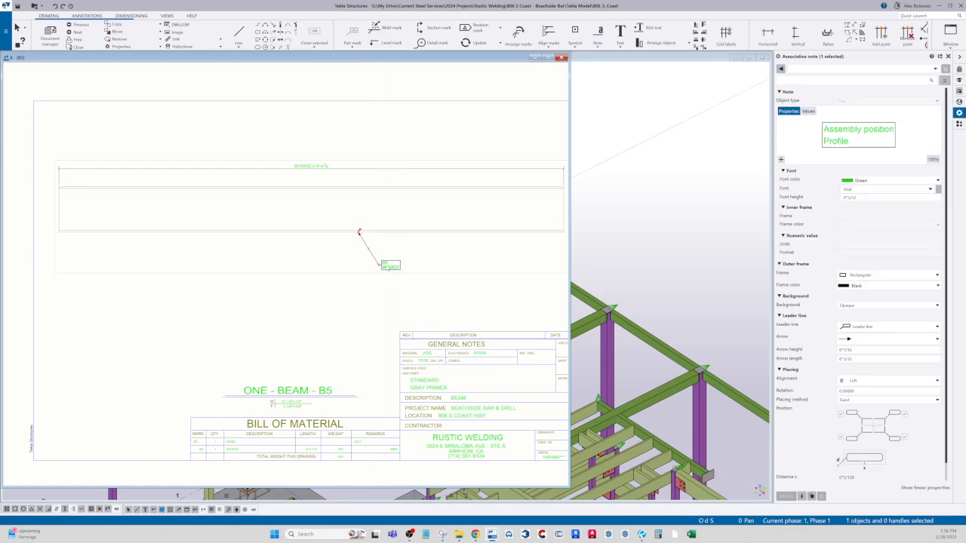
Add the ASSEMBLY.MAINPART.USERDEFINED.NOTES1 element to the note's content after Profile and apply the modification.
click(781, 160)
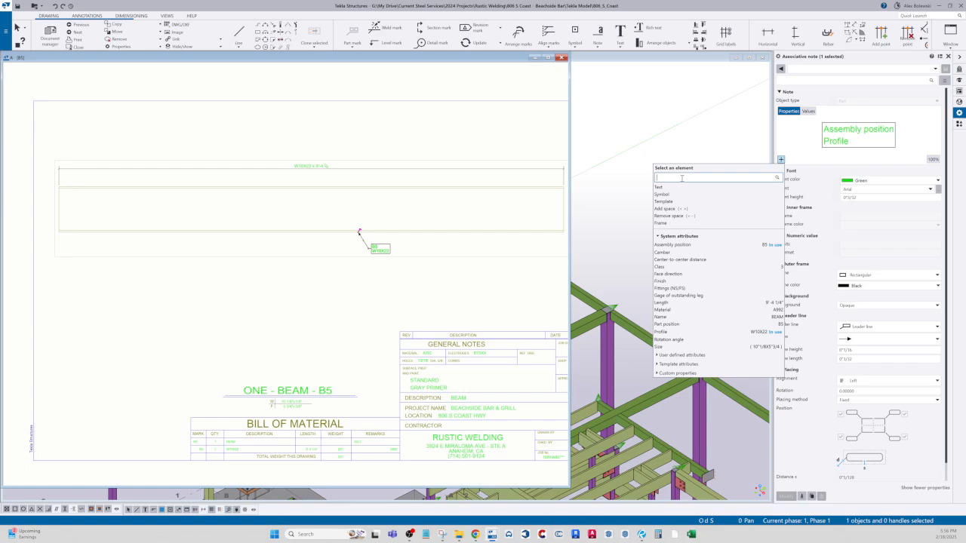
text(USER)
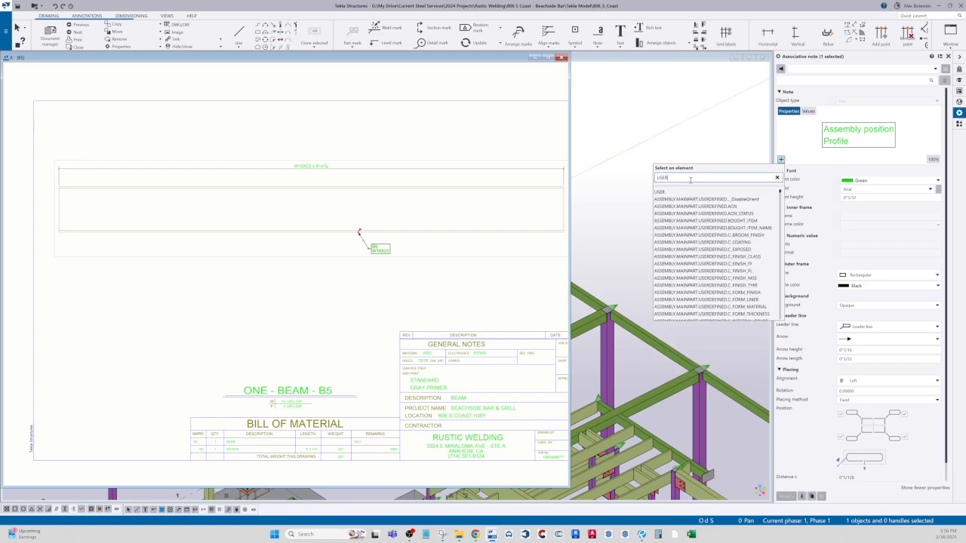
scroll(716, 265, down, 2)
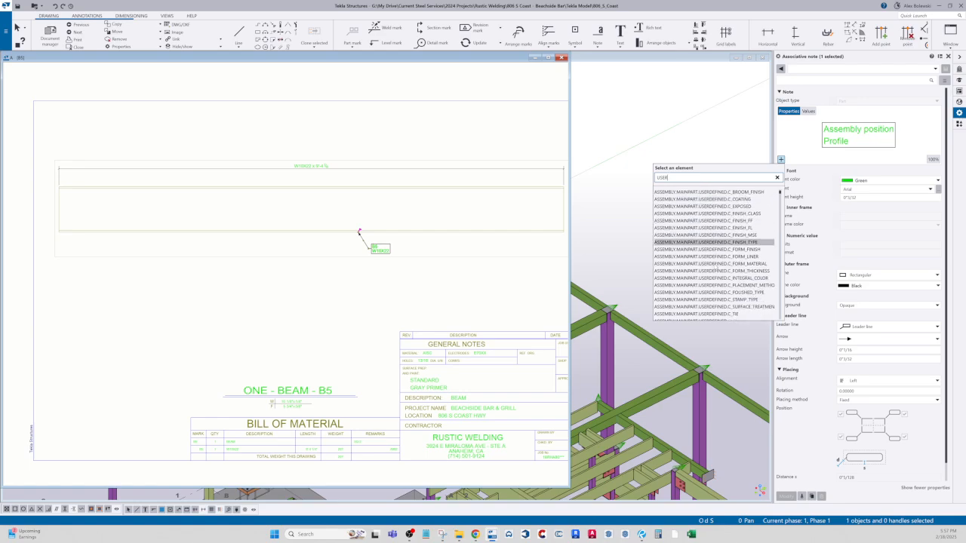
scroll(755, 241, down, 10)
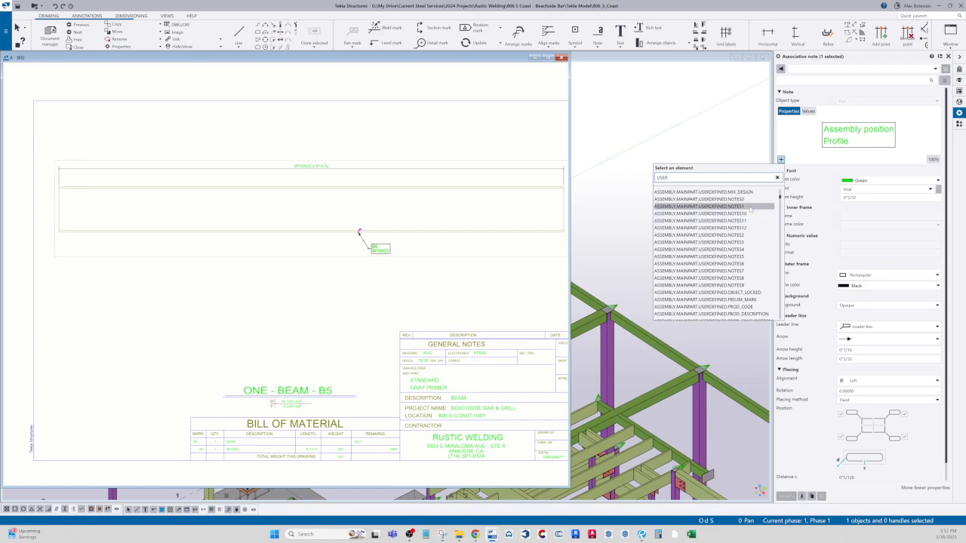
double_click(751, 206)
click(786, 496)
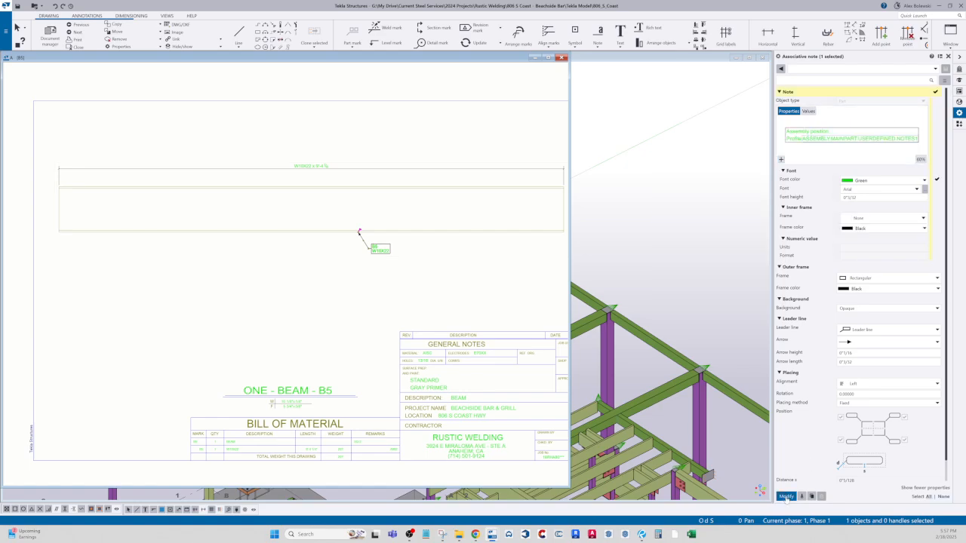
Remove the Assembly position and Profile elements from the associative note, leaving only ASSEMBLY.MAINPART.USERDEFINED.NOTES1, and apply the modification.
scroll(355, 228, up, 3)
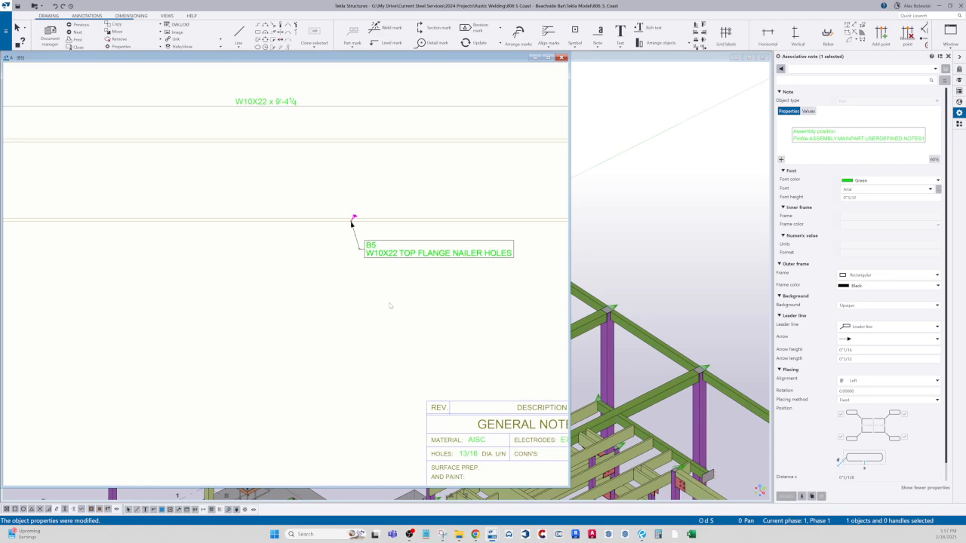
scroll(351, 223, down, 1)
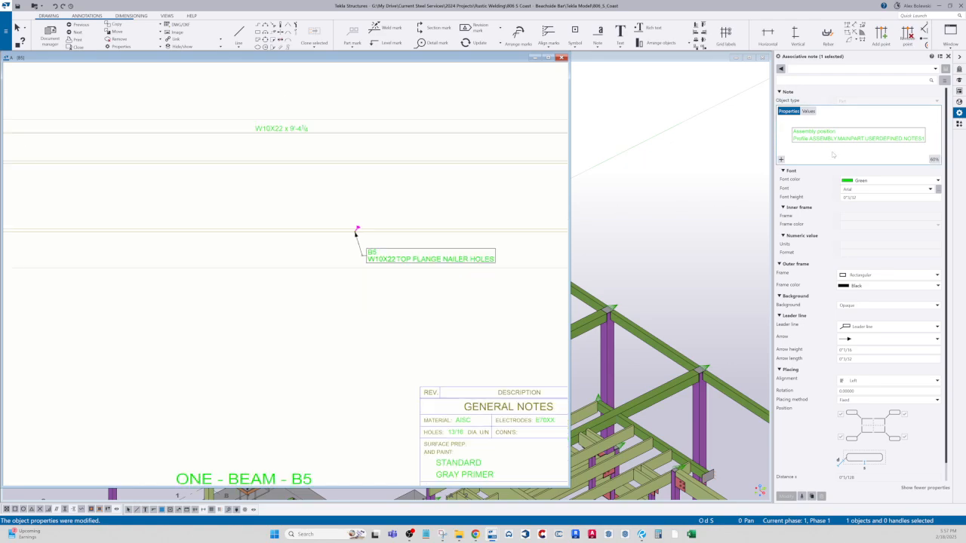
click(781, 160)
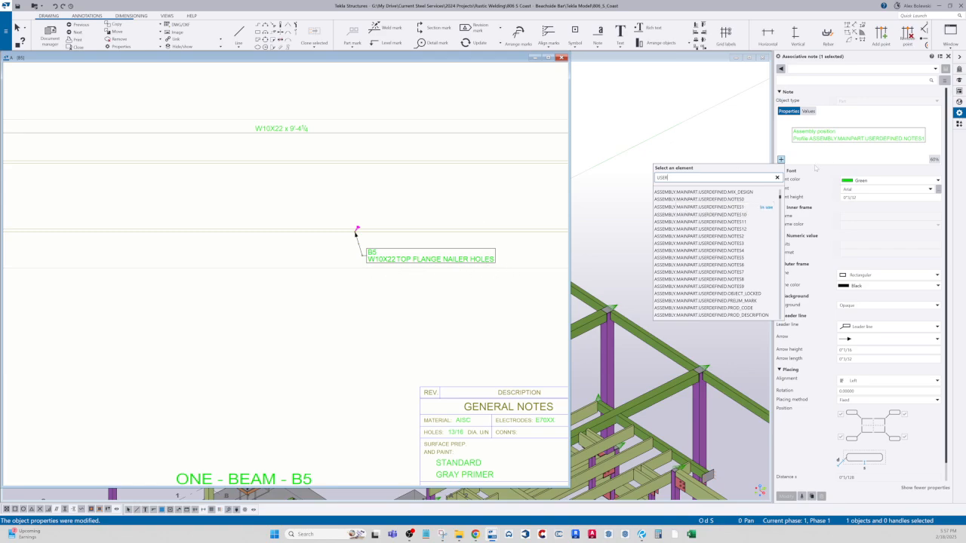
scroll(374, 236, down, 1)
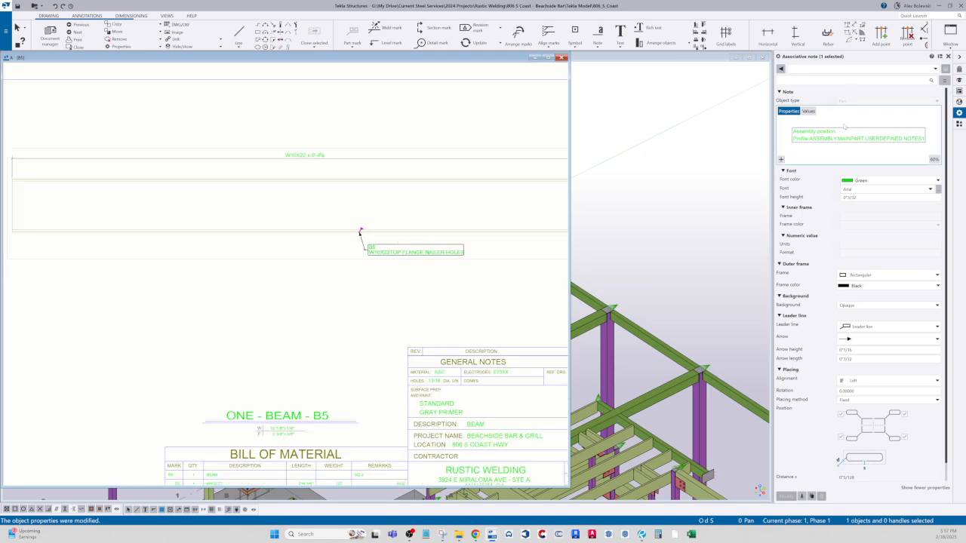
click(807, 138)
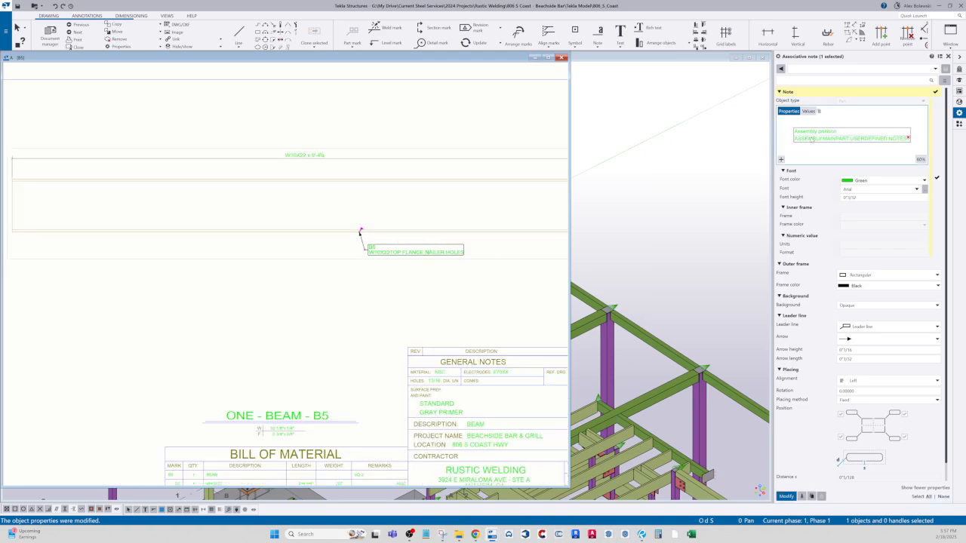
click(835, 131)
click(785, 496)
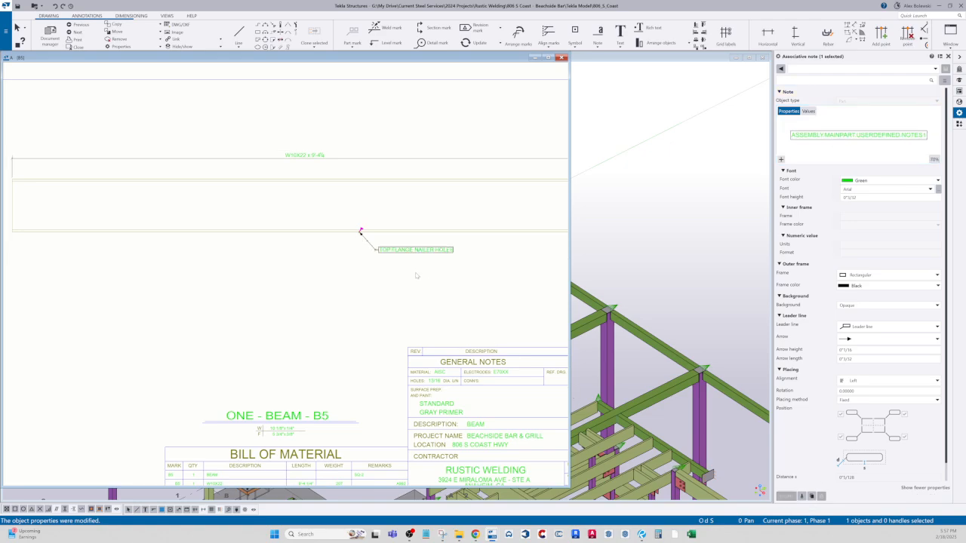
Delete the associative note below the beam and close drawing B5, accepting the save prompt.
click(830, 69)
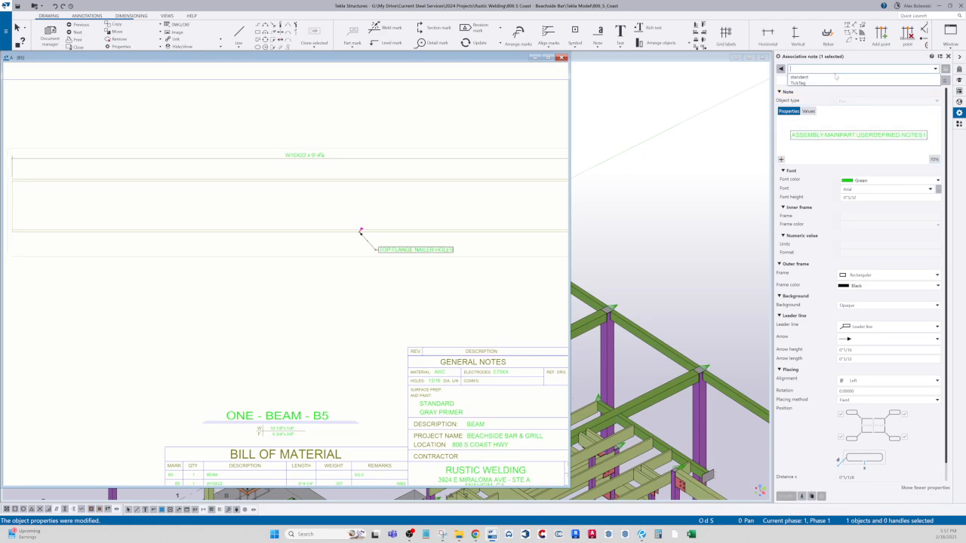
click(390, 197)
scroll(279, 200, down, 3)
click(300, 249)
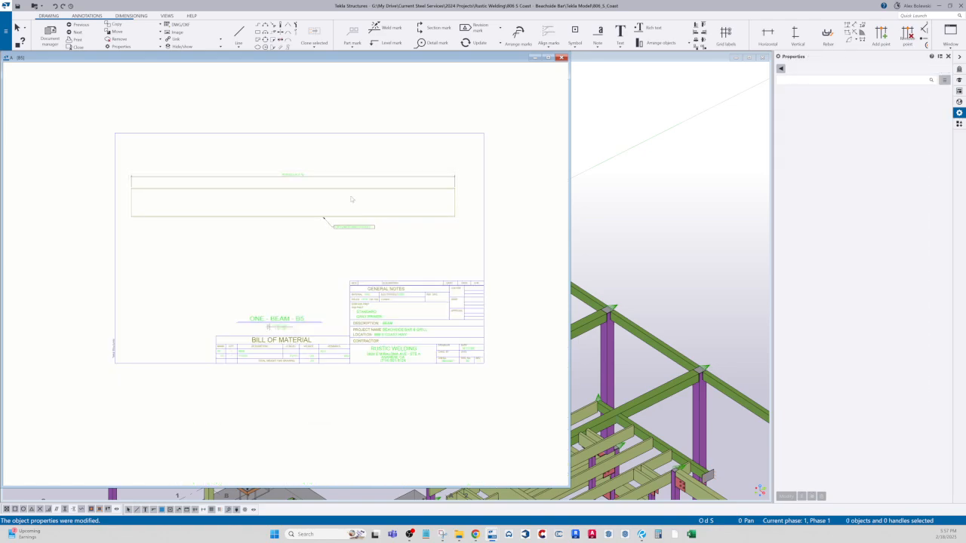
click(348, 228)
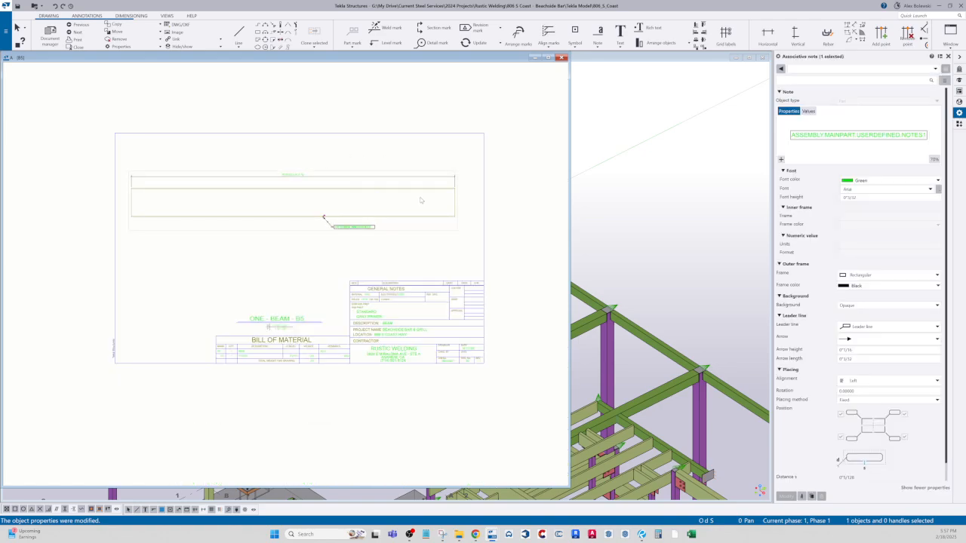
key(Delete)
click(562, 57)
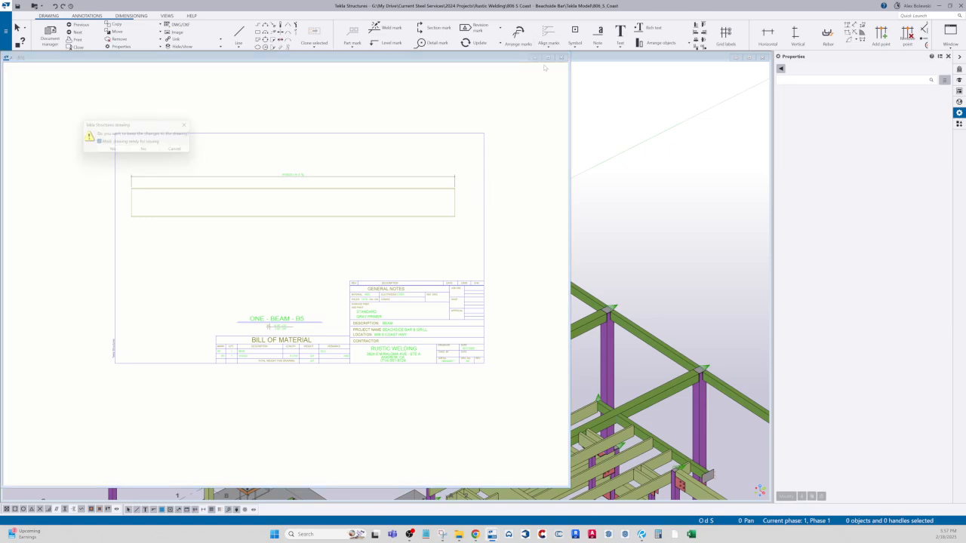
key(Return)
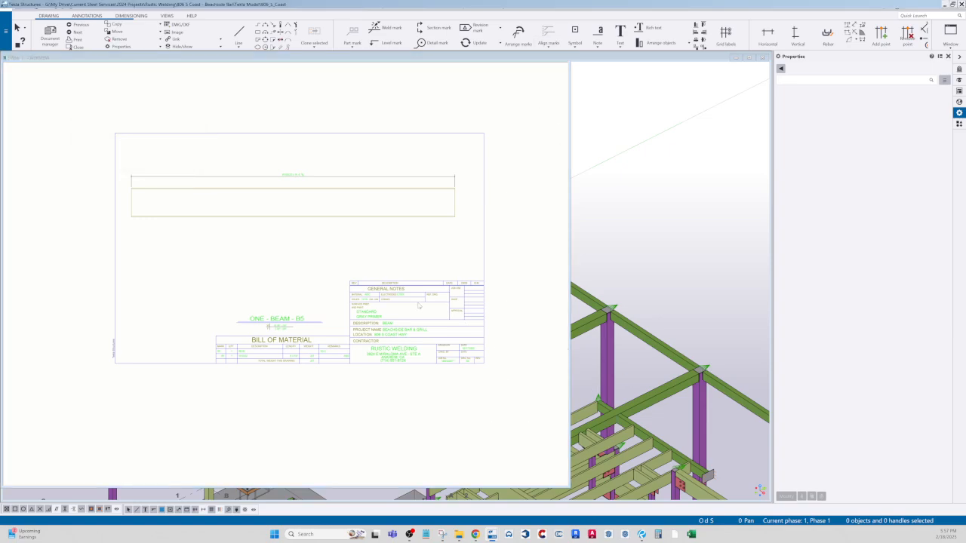
Reopen the Notes in the short W10X22 beam's user-defined attributes, edit the text in Notes line1 and accept the dialog.
scroll(136, 358, up, 5)
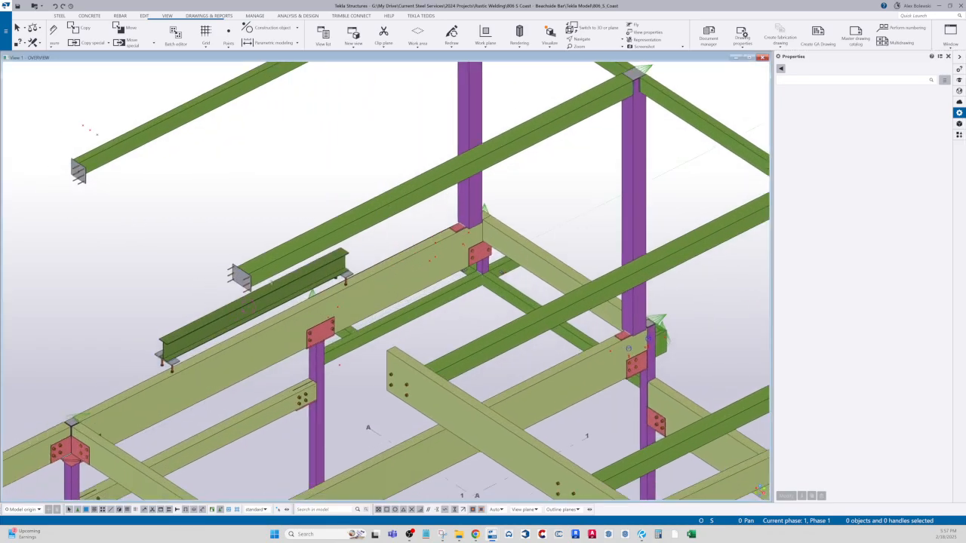
click(363, 286)
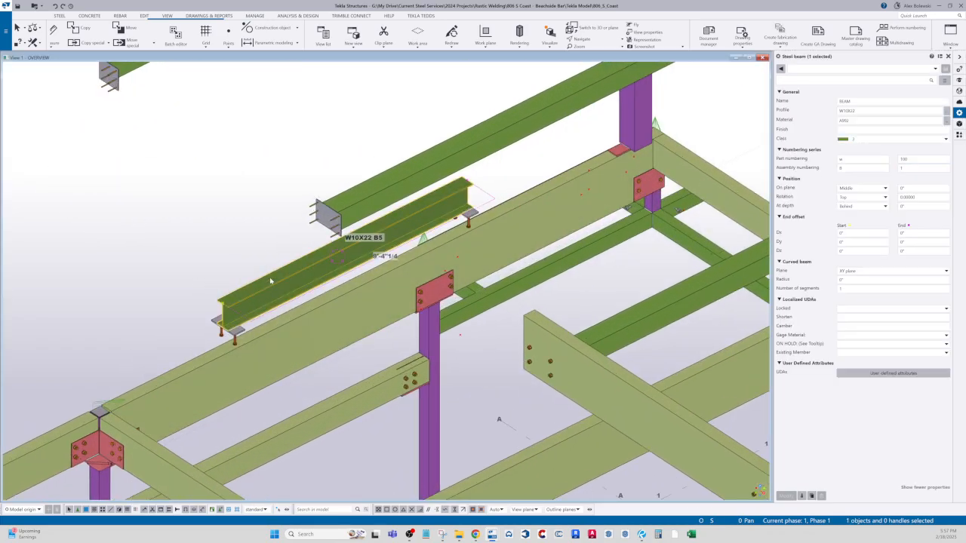
scroll(307, 244, down, 1)
click(242, 226)
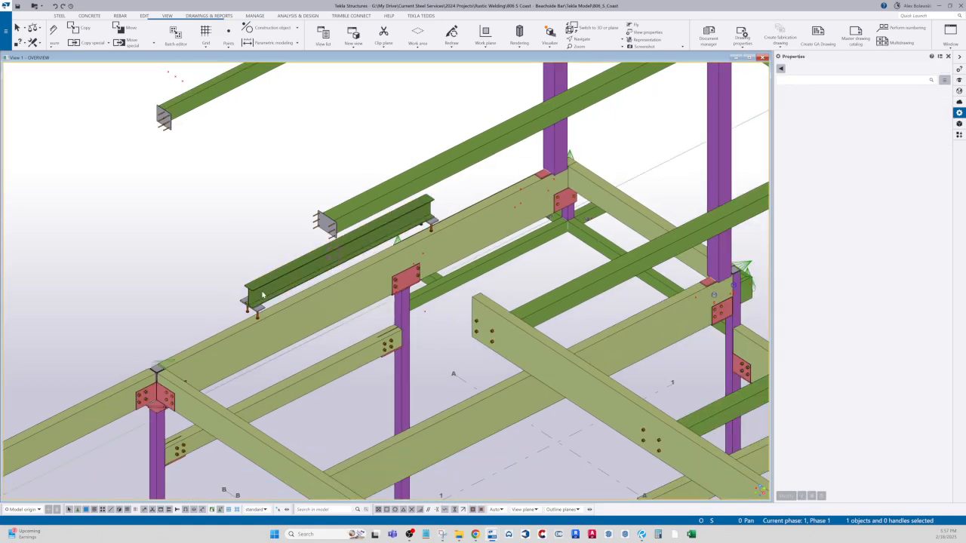
scroll(261, 294, up, 1)
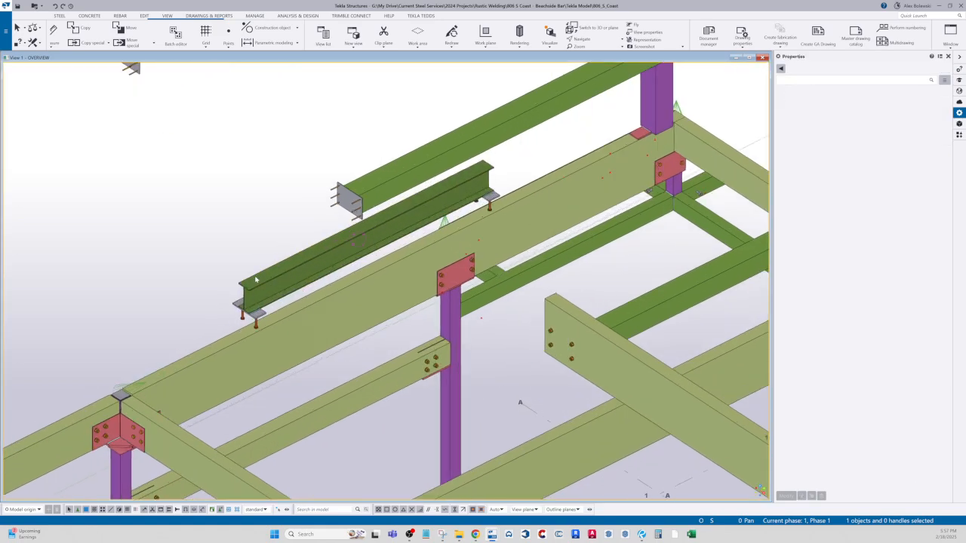
scroll(379, 219, down, 1)
scroll(393, 219, up, 2)
click(392, 219)
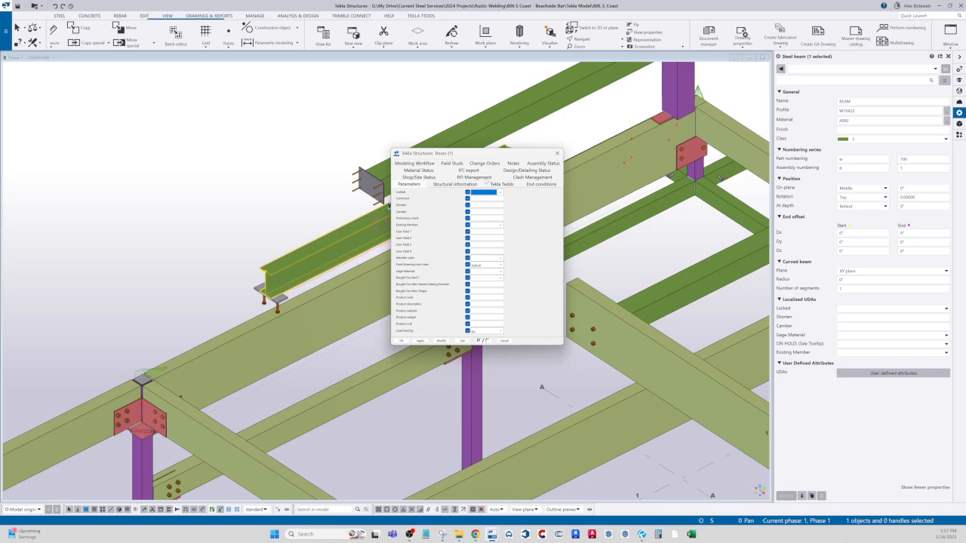
click(518, 163)
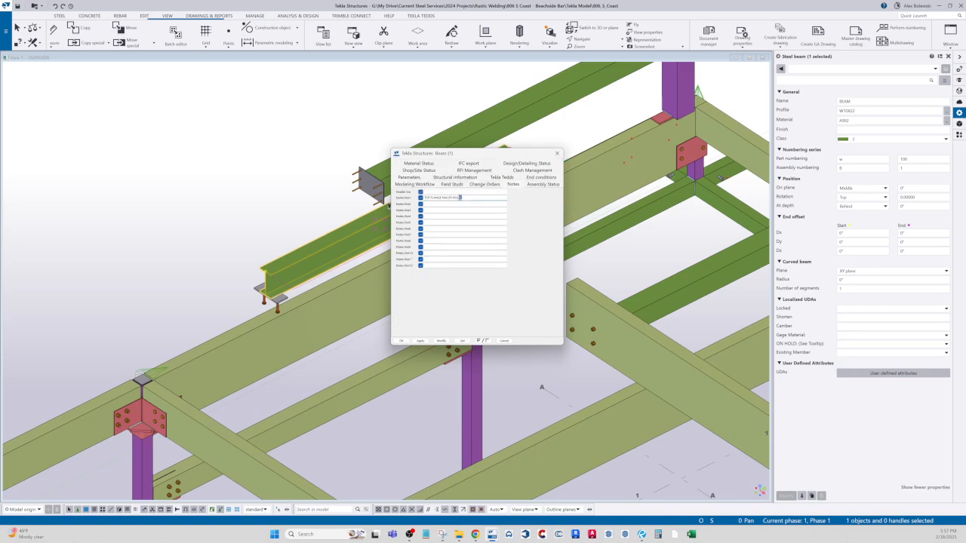
double_click(461, 198)
click(401, 341)
click(281, 206)
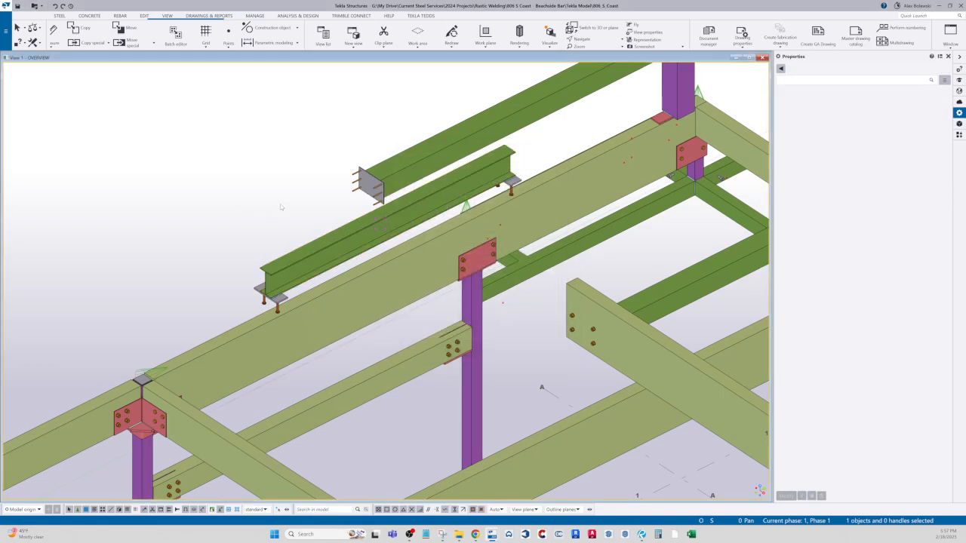
Create one dividing point on a line between the two ends of the short W10X22 beam's top flange.
click(230, 39)
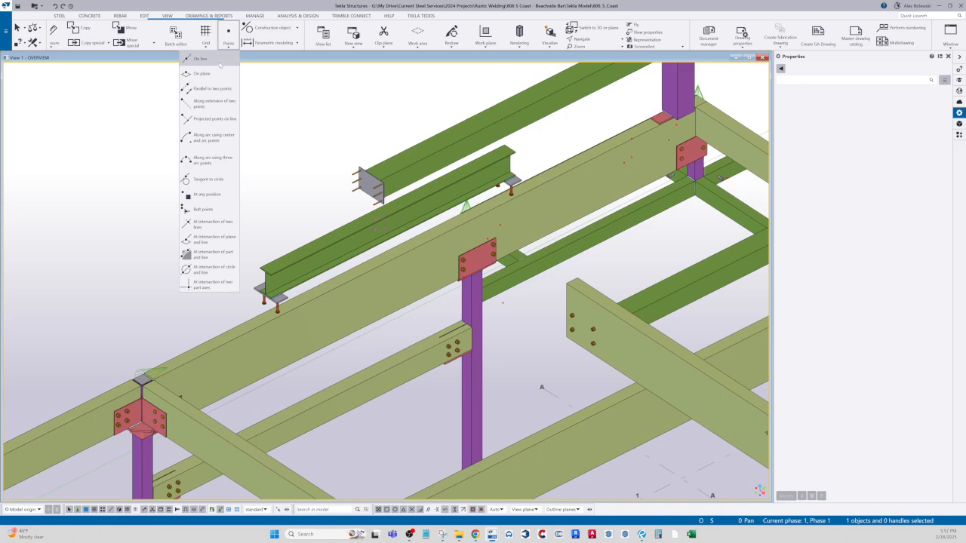
click(199, 58)
click(264, 271)
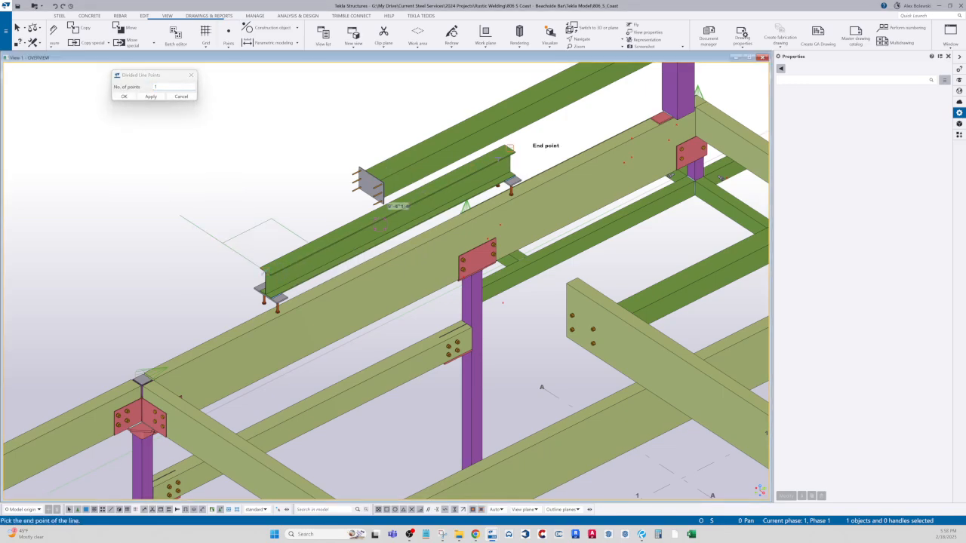
click(495, 170)
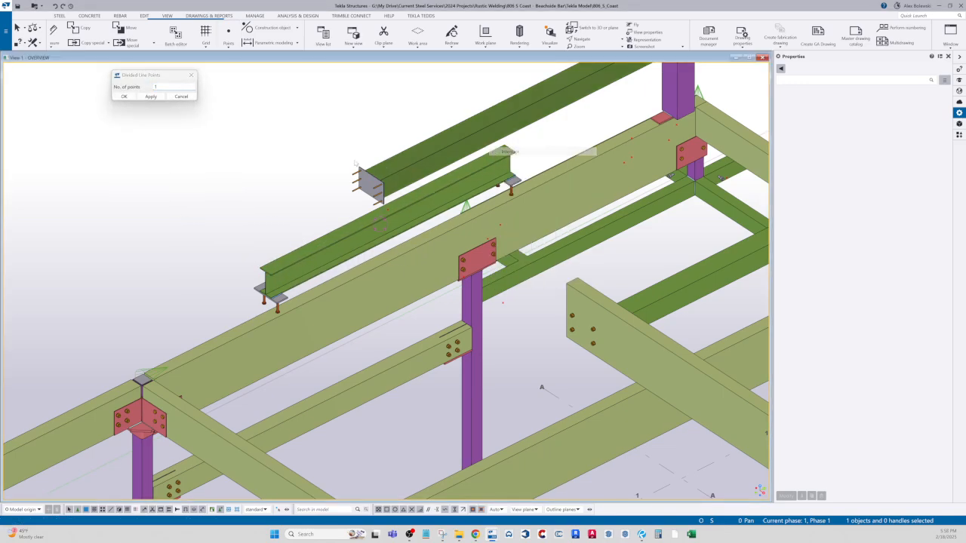
Copy the midlength point linearly down the beam's depth by dZ -10"1/8, picking the distance at the beam's far end.
right_click(404, 192)
mouse_move(428, 233)
click(491, 233)
right_click(421, 188)
mouse_move(453, 231)
click(509, 231)
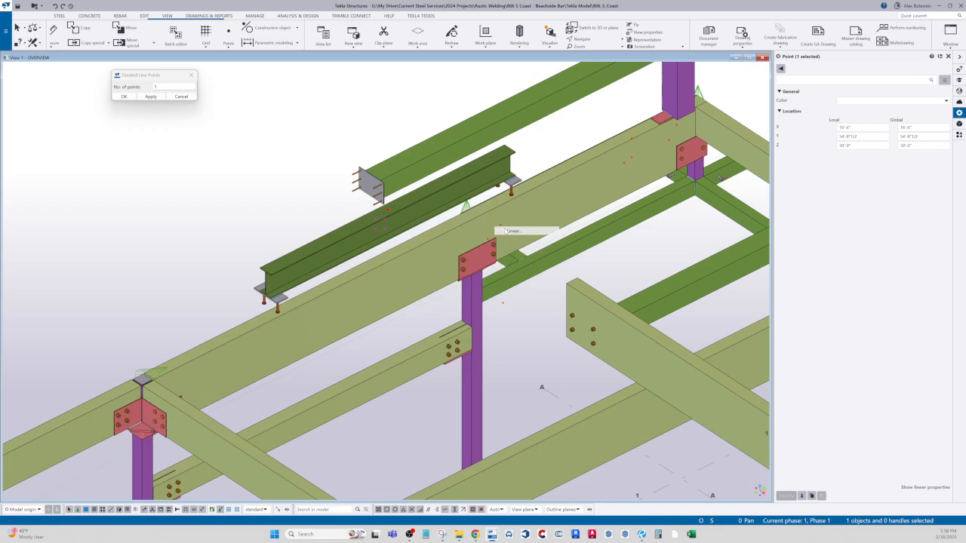
scroll(521, 154, up, 4)
click(515, 159)
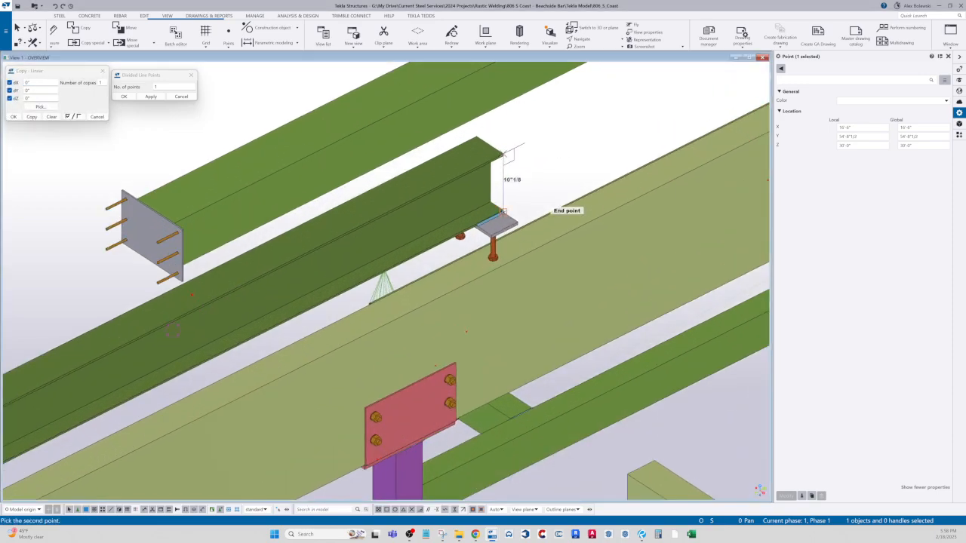
click(504, 213)
scroll(504, 214, down, 3)
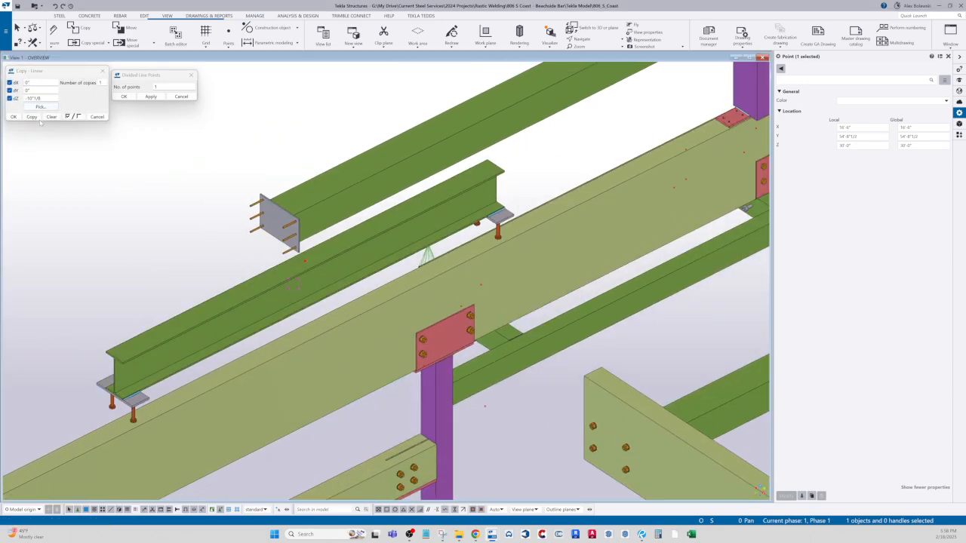
click(170, 183)
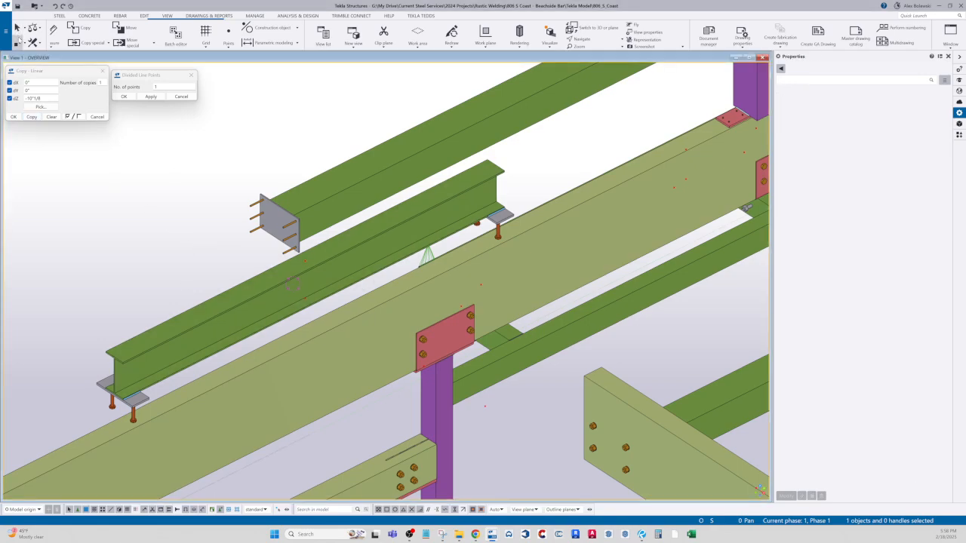
Inquire the short W10X22 beam and check its section dimensions in the report.
click(17, 43)
click(228, 304)
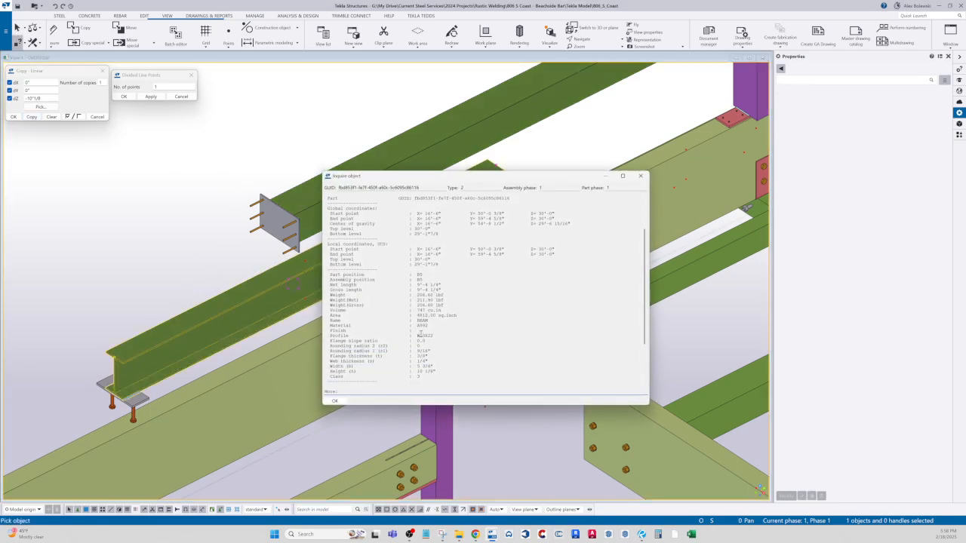
drag(418, 370, 452, 367)
click(451, 369)
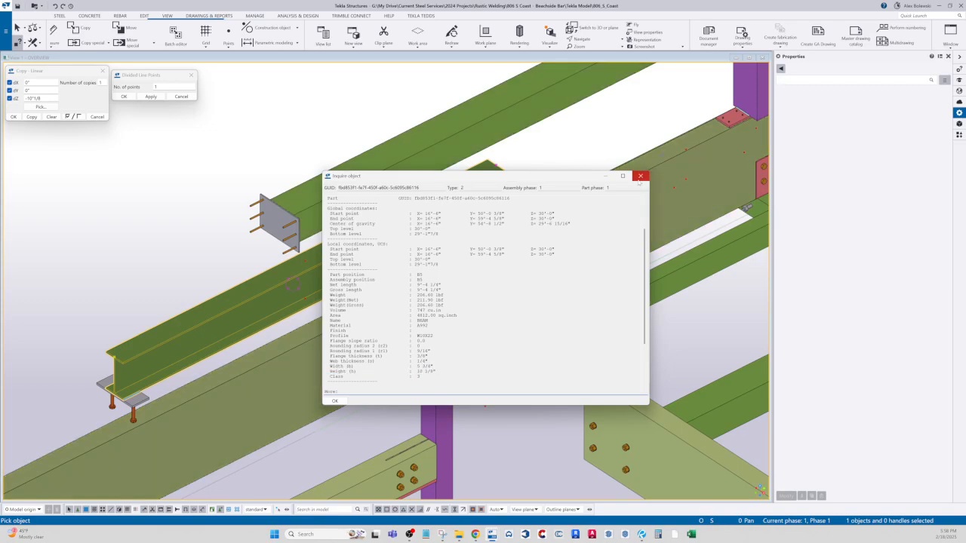
click(639, 176)
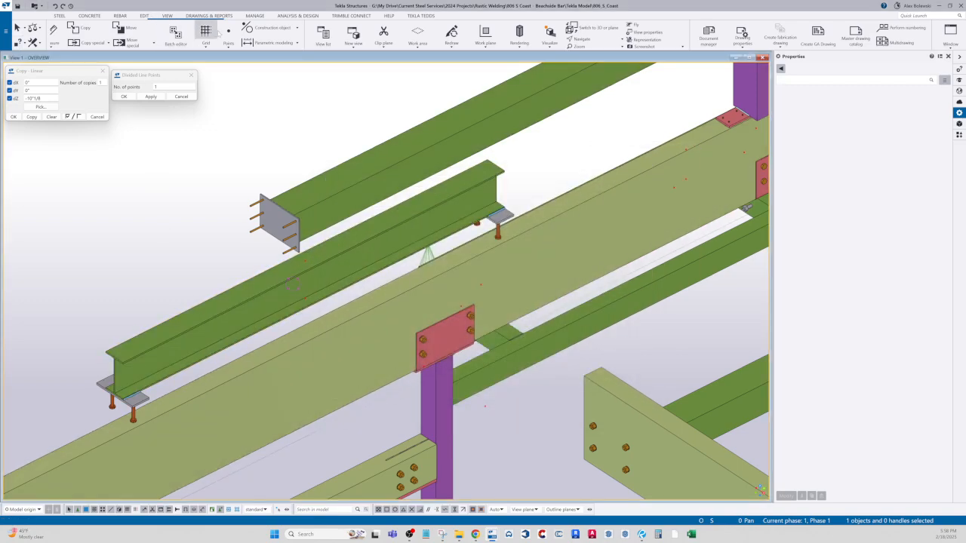
click(229, 46)
click(230, 57)
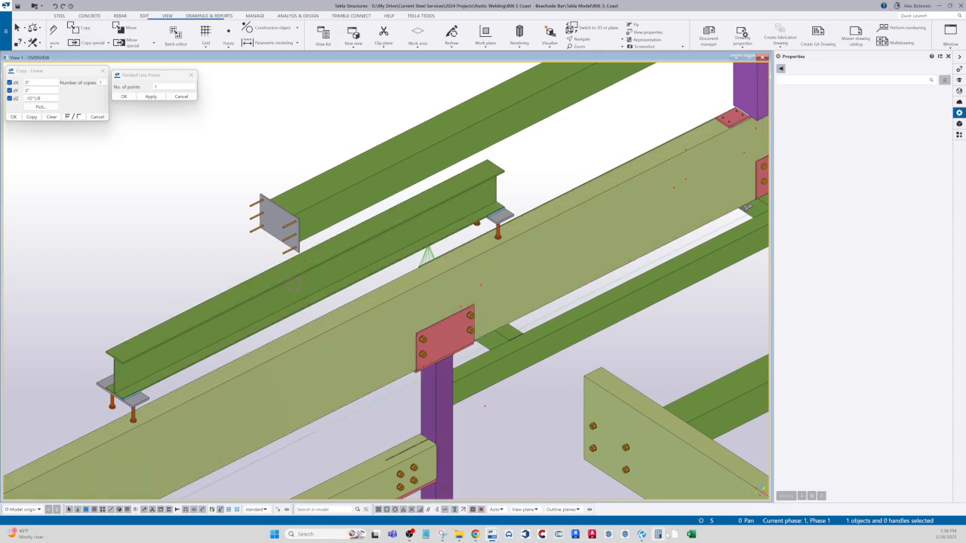
Open the Wide Flange Shapes workbook in Excel, recheck the beam's profile in Tekla Structures, and look up the W10x22 flange bolt gage.
click(691, 535)
right_click(691, 534)
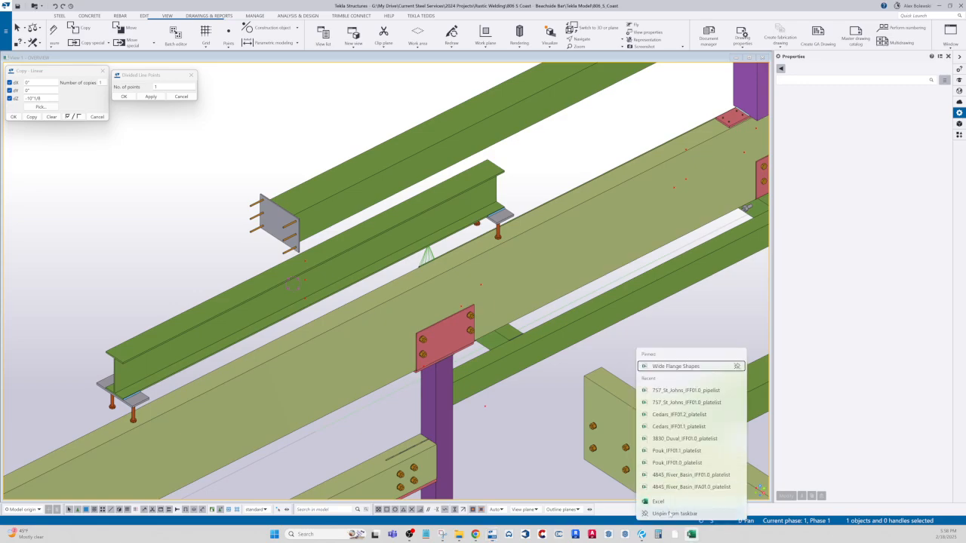
click(676, 366)
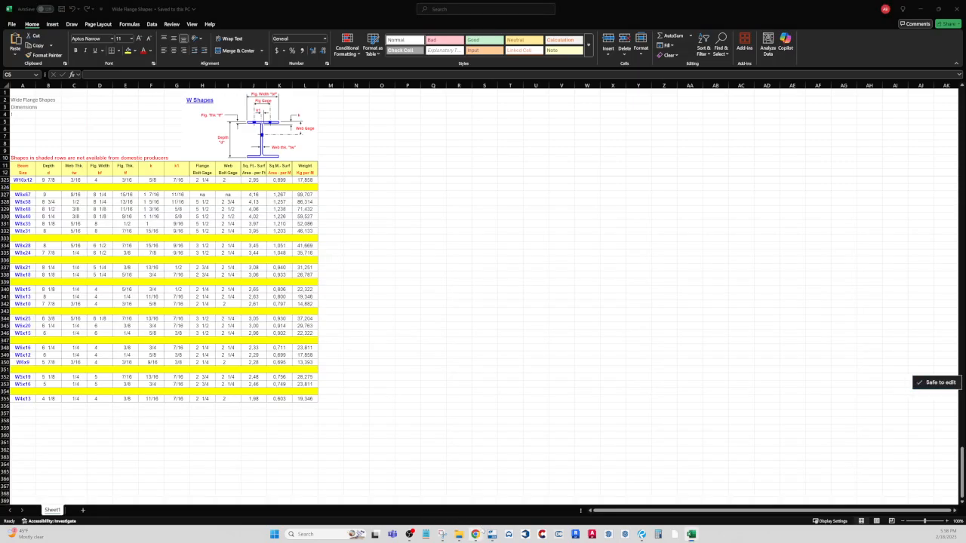
mouse_move(492, 534)
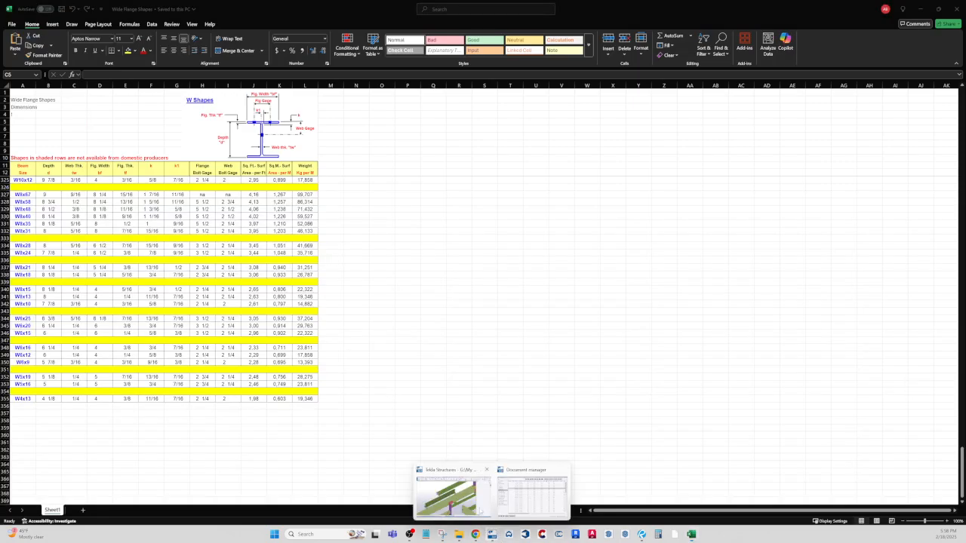
click(451, 494)
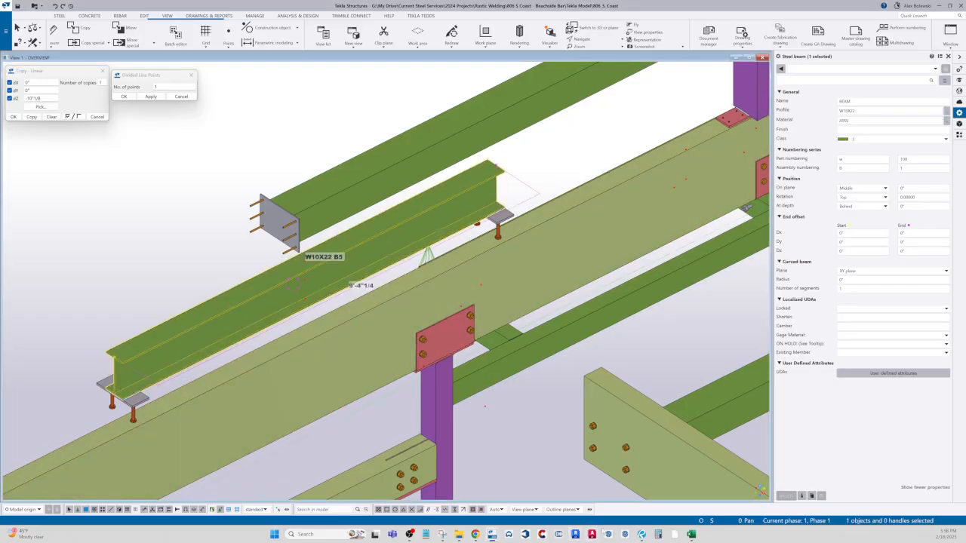
click(692, 534)
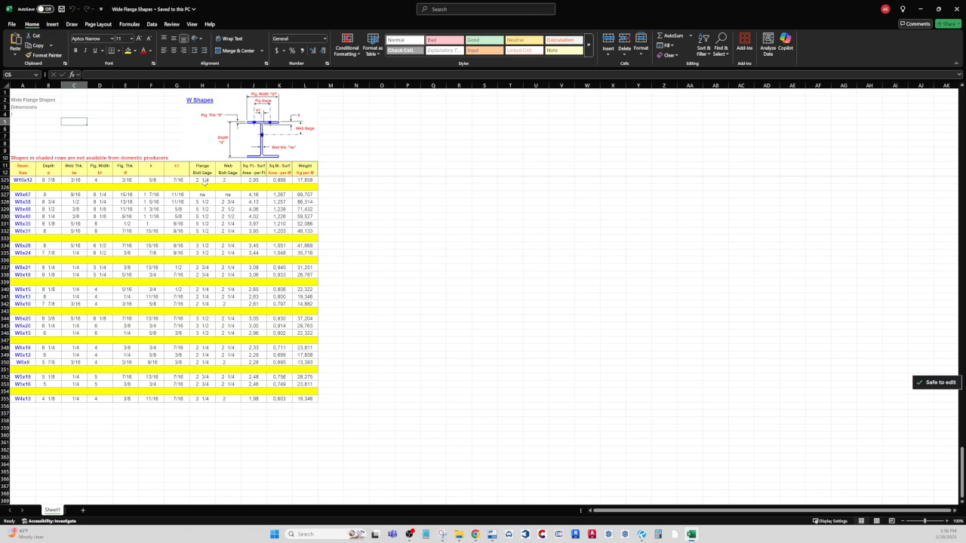
scroll(204, 182, up, 4)
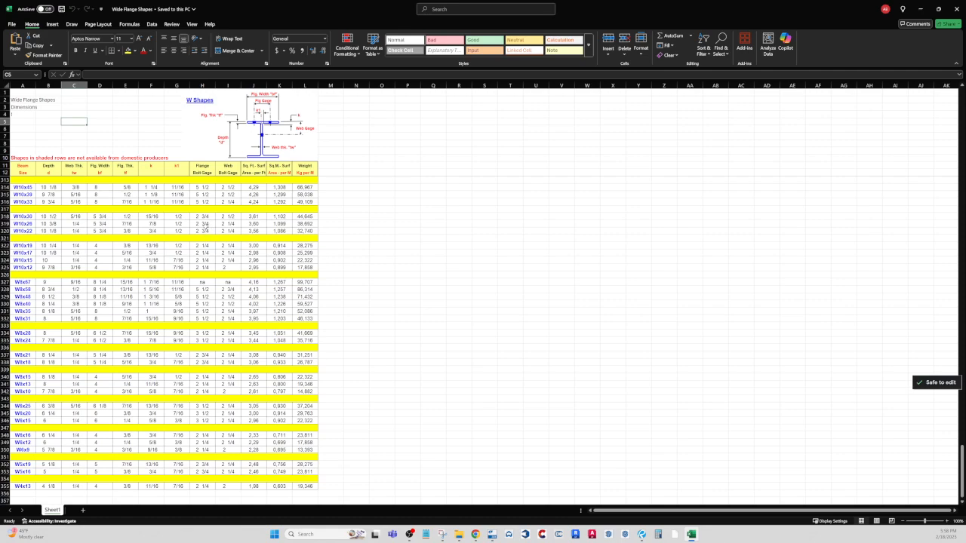
Check the W10x22 flange bolt gage in the Wide Flange Shapes workbook and switch back to Tekla Structures.
click(204, 230)
mouse_move(459, 536)
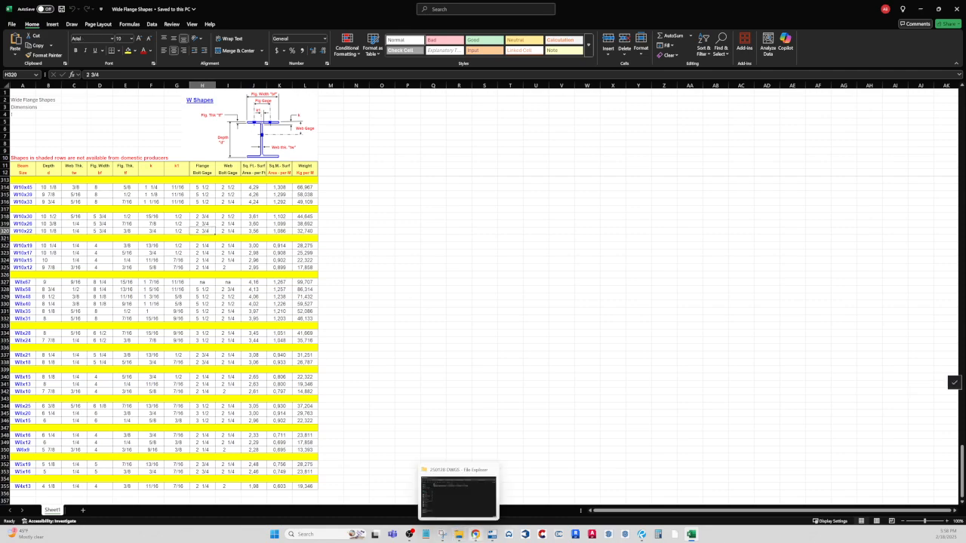
mouse_move(492, 534)
click(450, 490)
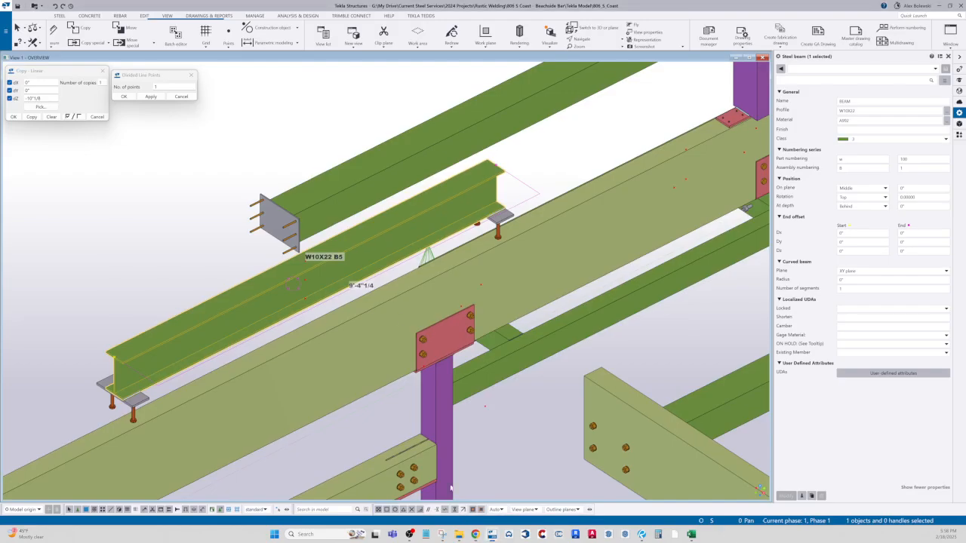
Set up a holes-only bolt group with standard A307, size 1/2", and no bolt, washers or nuts in the assembly.
click(234, 140)
scroll(125, 31, up, 5)
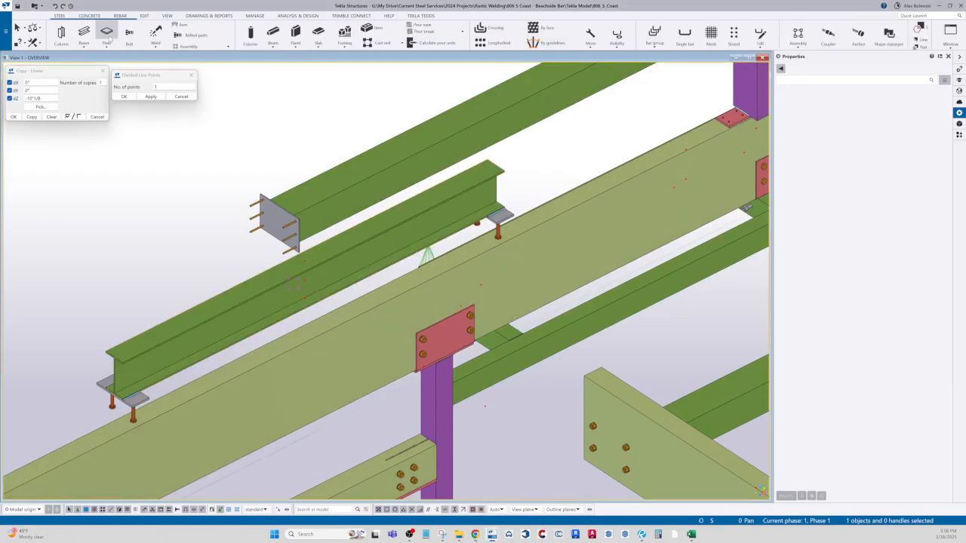
click(130, 37)
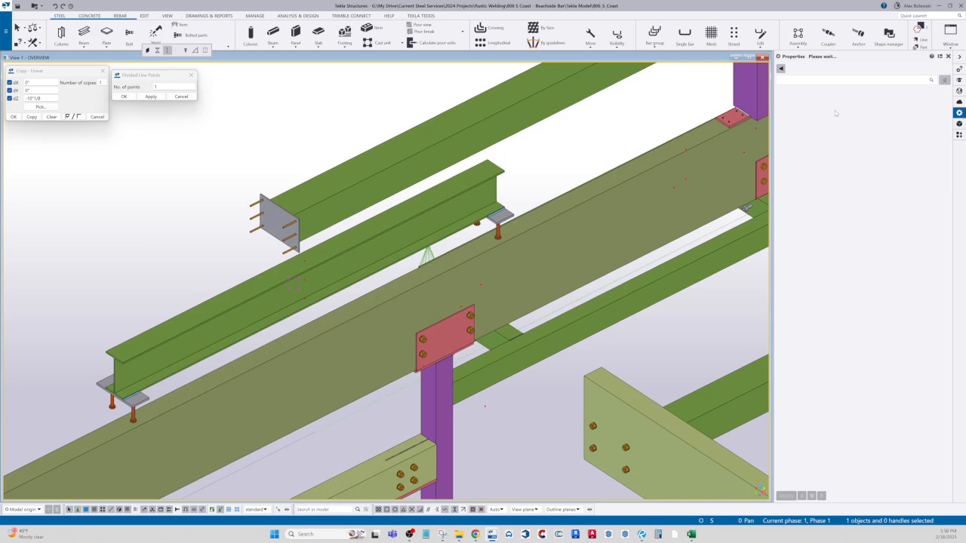
click(862, 110)
click(861, 118)
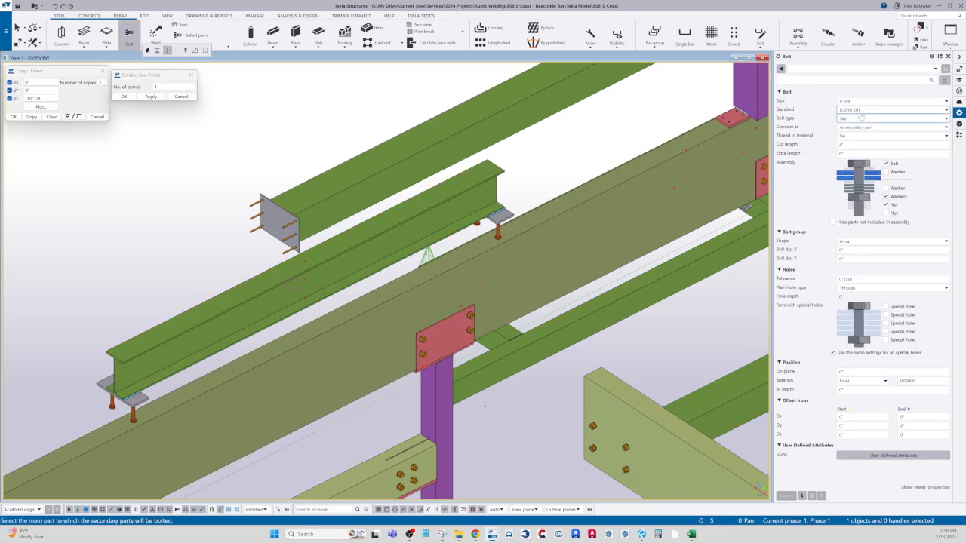
click(861, 111)
click(861, 117)
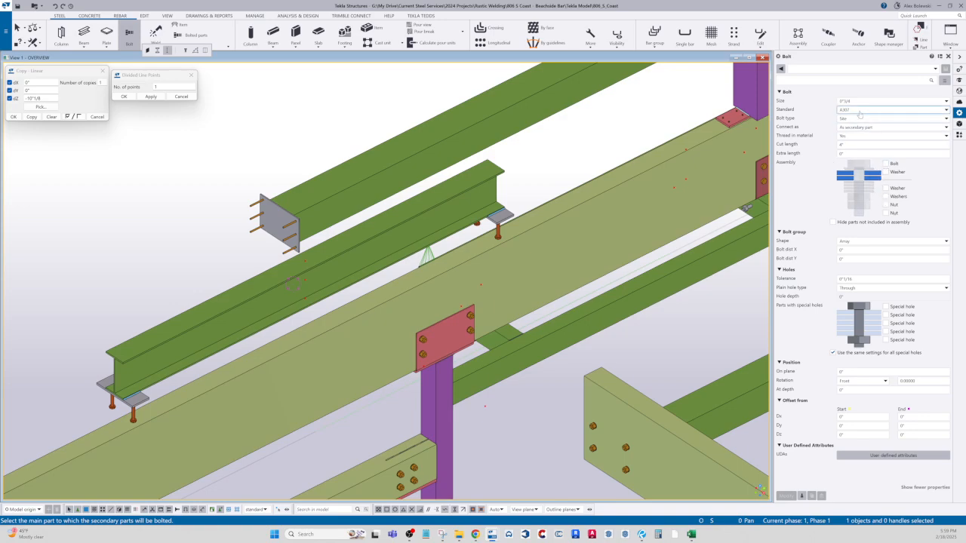
click(862, 101)
click(853, 124)
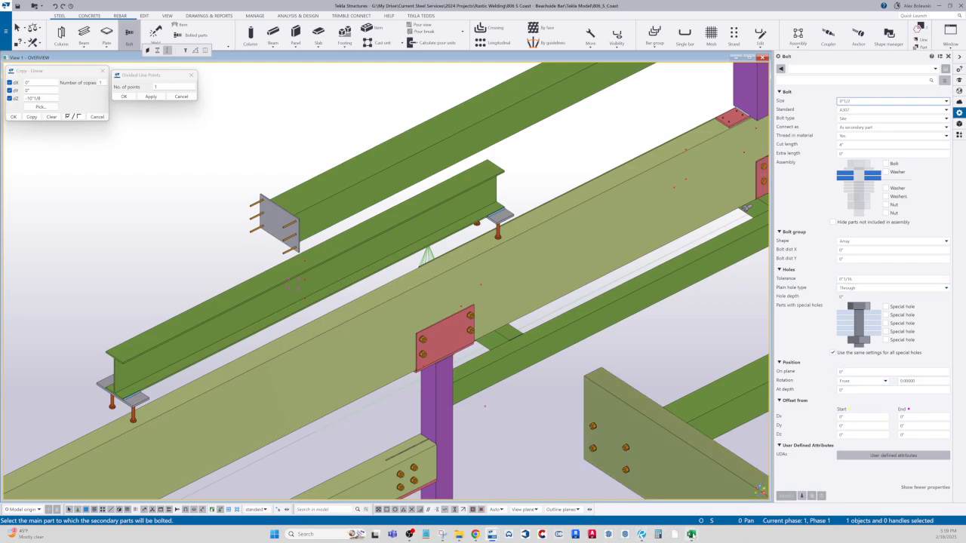
Recheck the flange gage in Excel, then set the group's Bolt dist X to 2.75 and start offset Dx to -1"3/8.
click(691, 534)
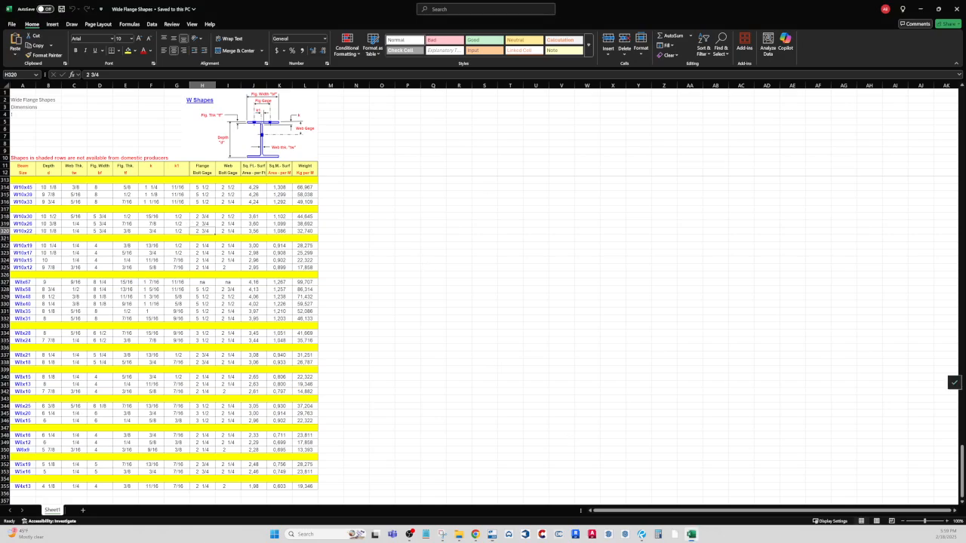
key(alt+Tab)
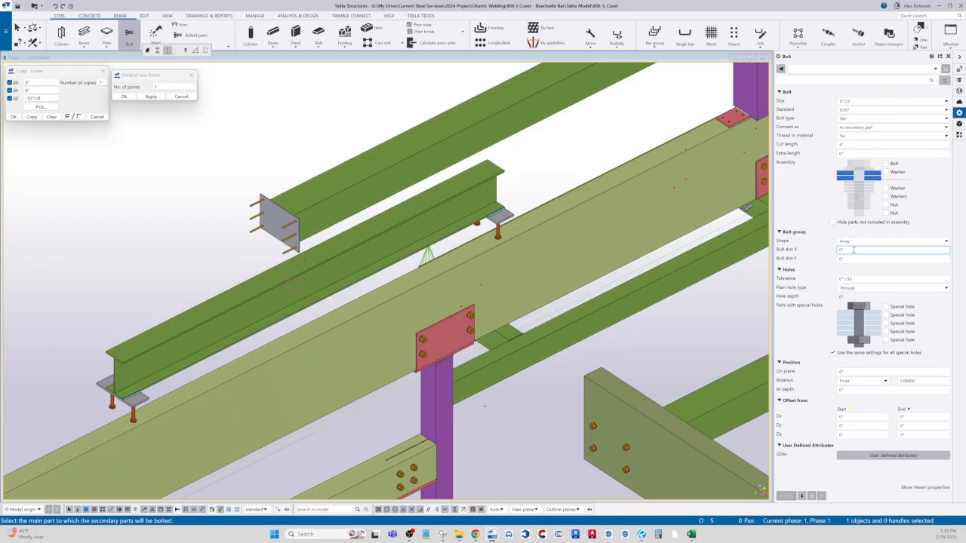
drag(854, 250, 800, 251)
key(Tab)
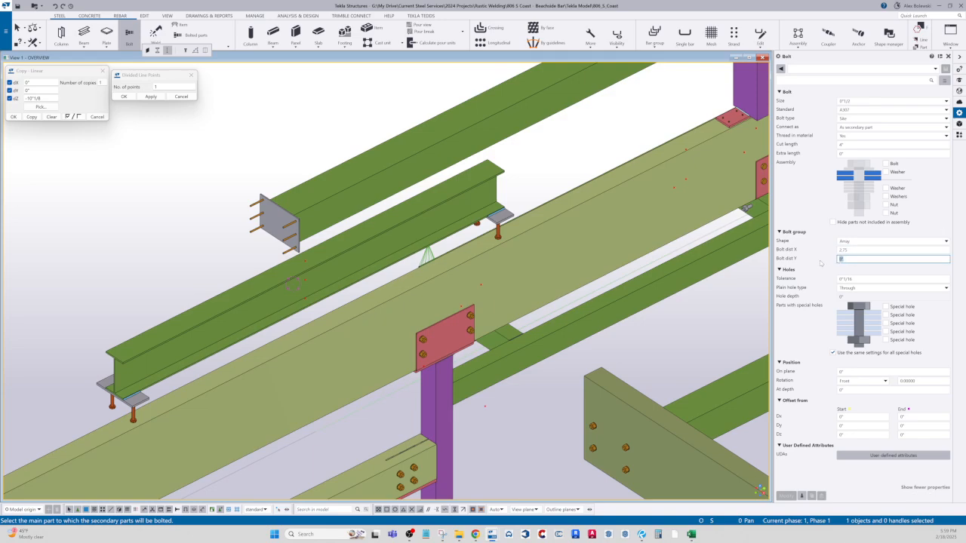
click(862, 417)
text(-1)
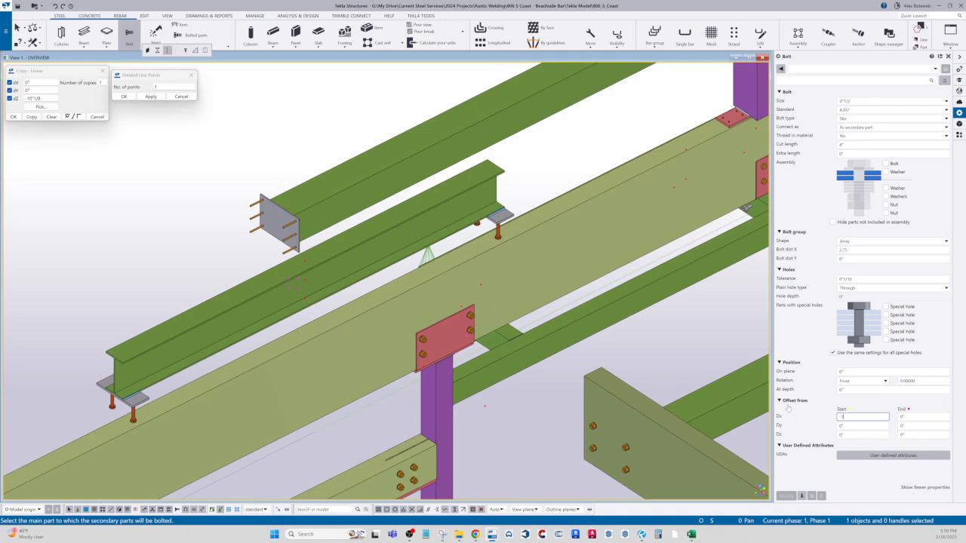
Create the pair of holes in the short W10X22 beam's top flange at the midlength point, oriented across the flange.
click(413, 241)
middle_click(305, 261)
click(305, 261)
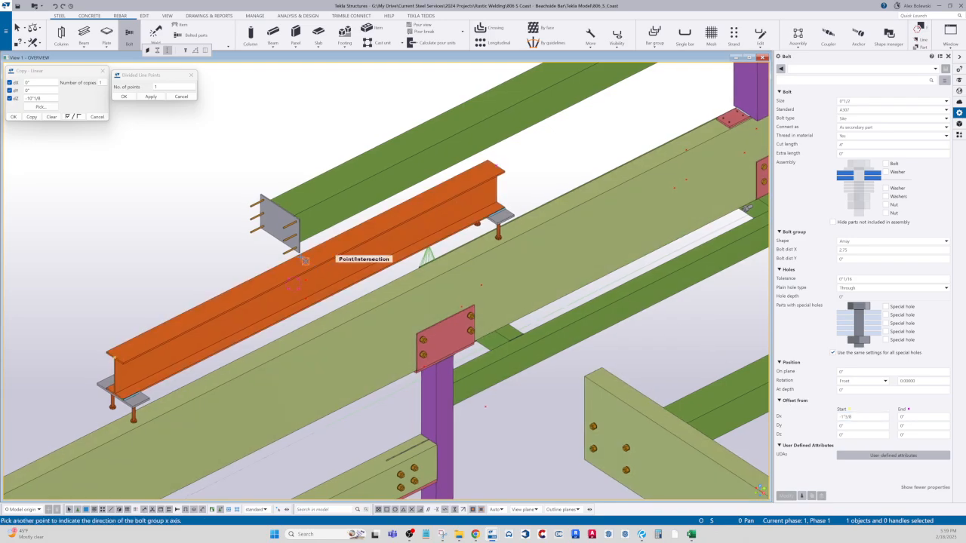
click(299, 258)
right_click(275, 243)
click(289, 249)
Set the top flange hole group's Bolt dist Y to 4*2'-0" and apply the change.
scroll(308, 268, up, 2)
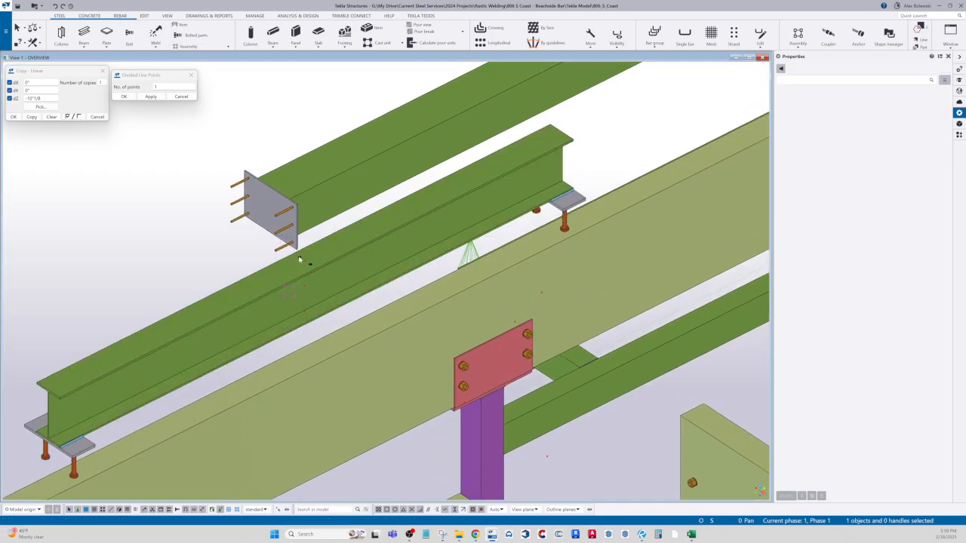
click(309, 265)
click(842, 259)
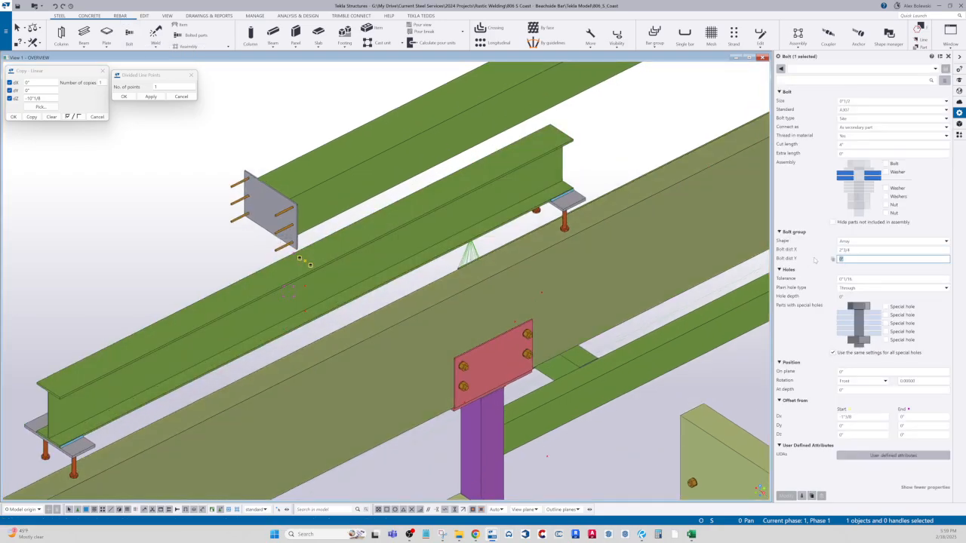
text(4*2'-0")
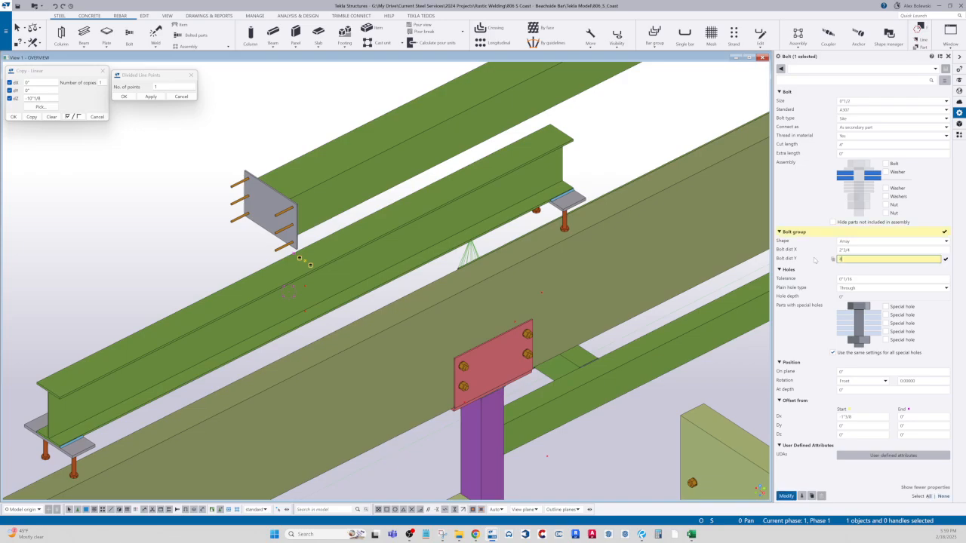
key(Return)
click(175, 245)
middle_drag(193, 288, 233, 282)
ctrl+middle_drag(283, 299, 258, 300)
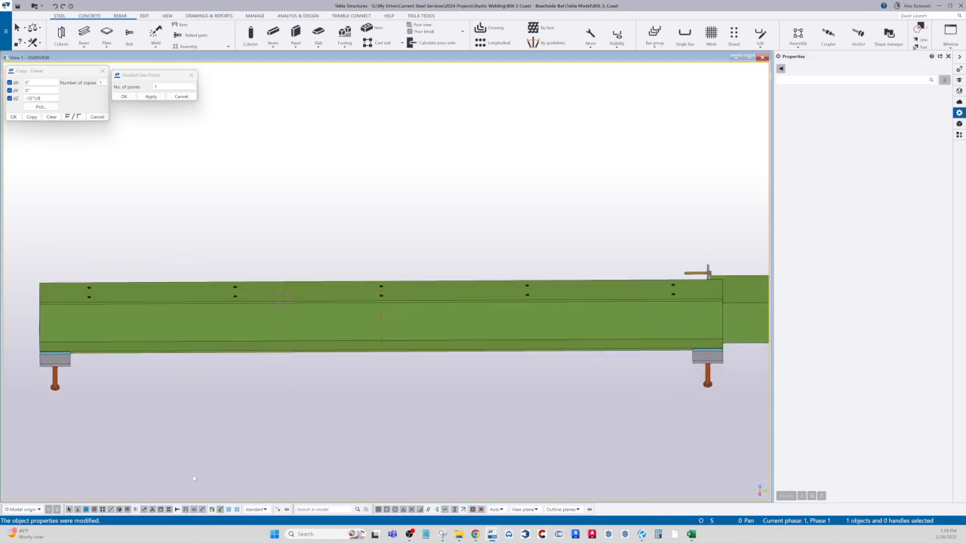
Delete alternating individual holes from the top flange group to leave one staggered hole at each 2'-0" spacing.
double_click(177, 511)
click(98, 292)
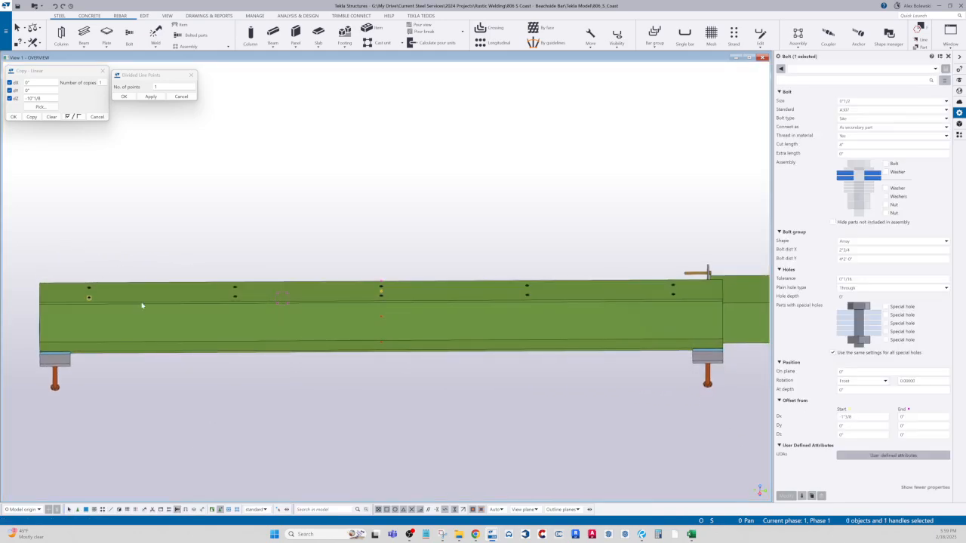
ctrl+click(235, 288)
key(Delete)
ctrl+middle_drag(346, 236, 360, 330)
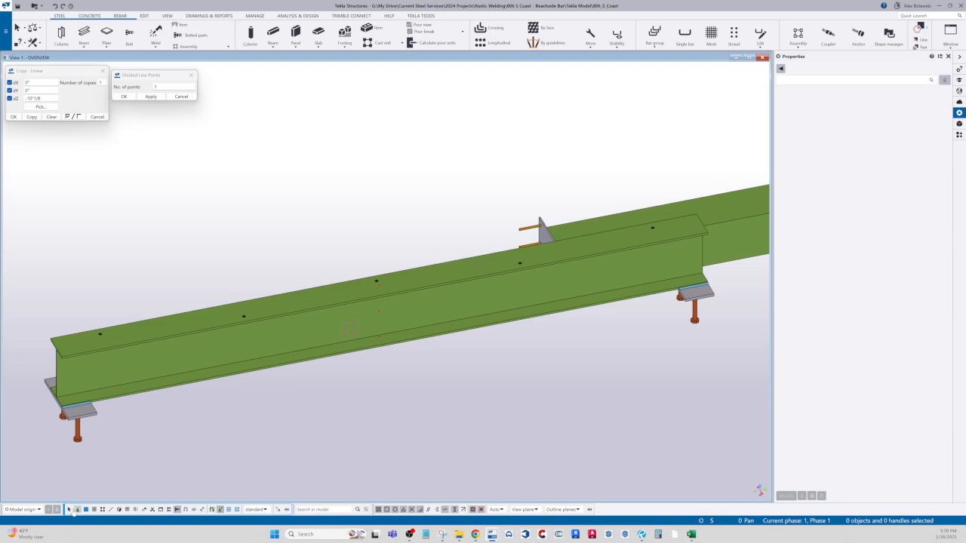
Create a matching staggered hole group in the beam's bottom flange from the bottom midlength point, reusing the top group's properties.
click(378, 284)
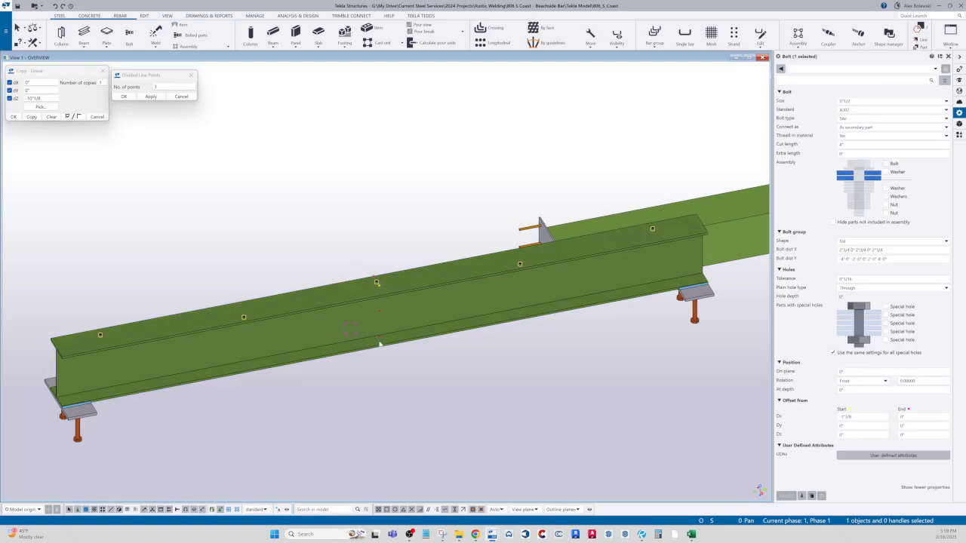
click(129, 36)
click(378, 334)
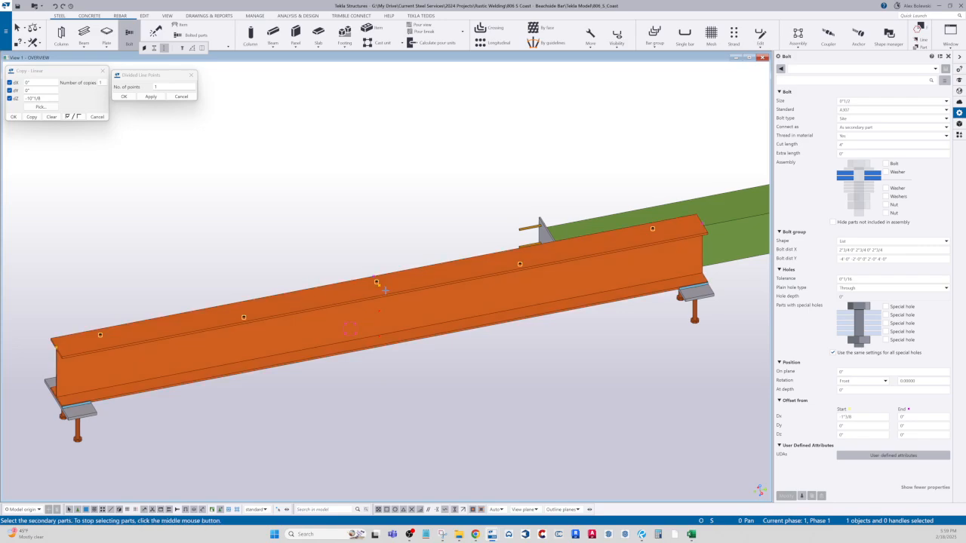
middle_click(379, 333)
middle_click(379, 337)
click(380, 337)
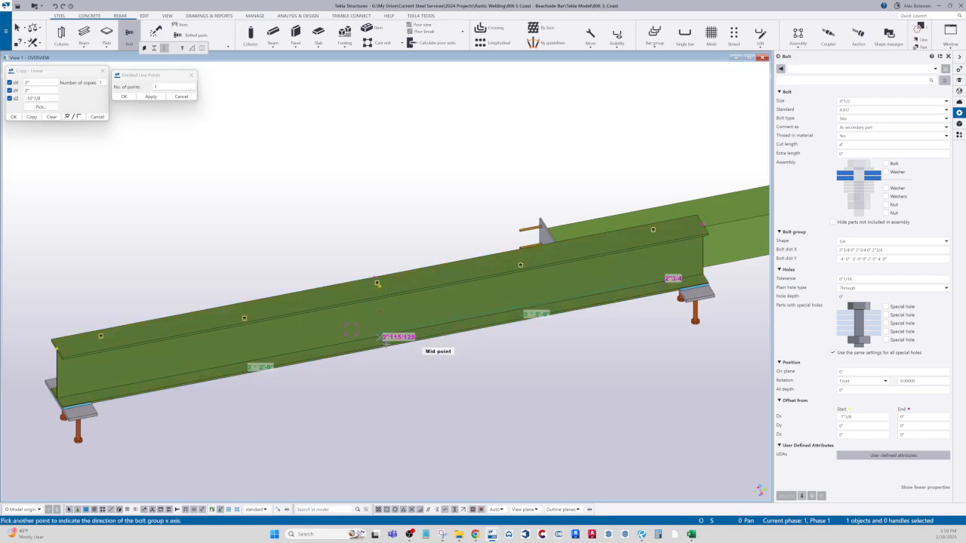
click(386, 346)
right_click(413, 300)
click(421, 304)
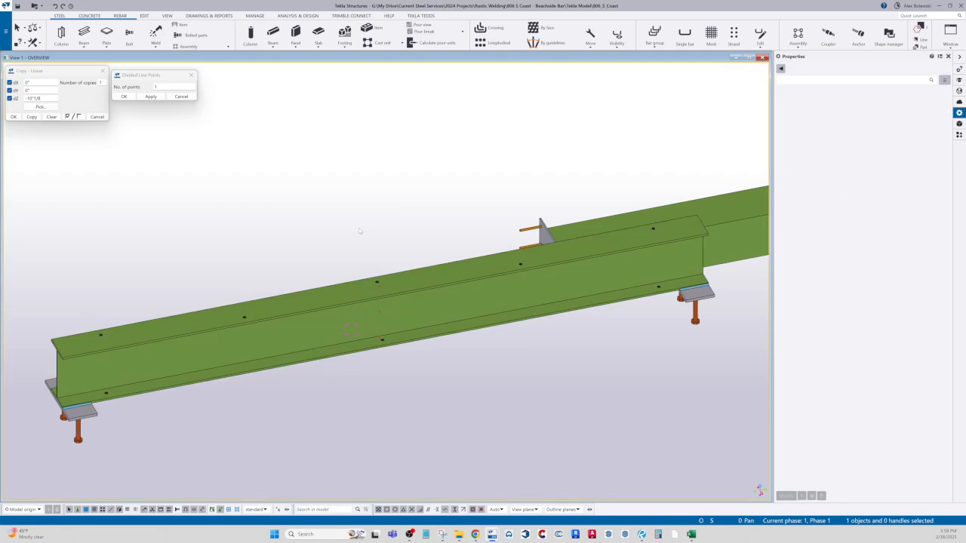
click(129, 34)
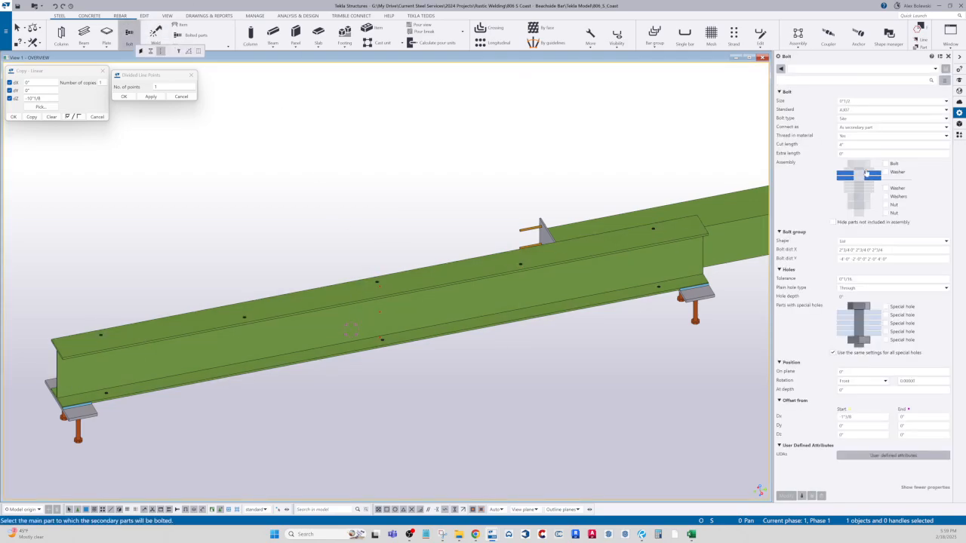
click(478, 235)
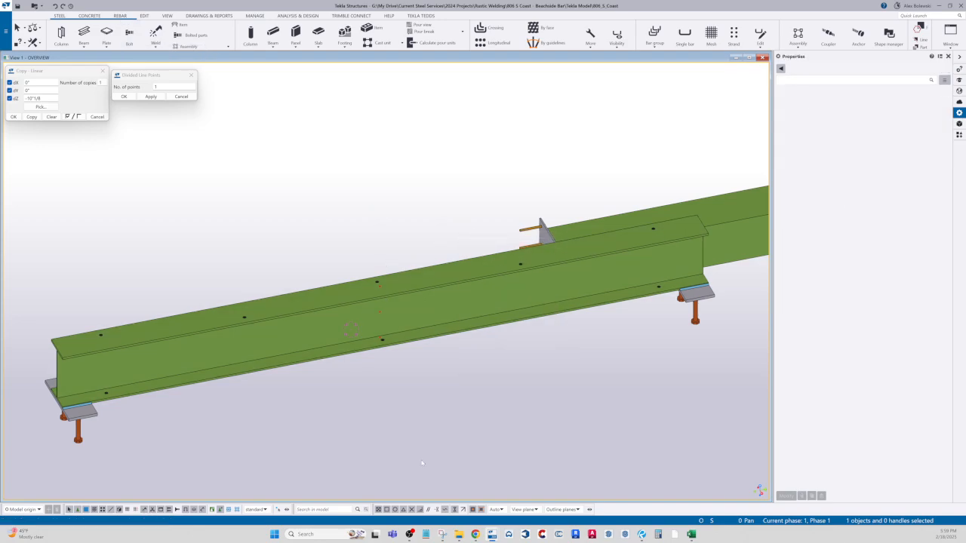
scroll(369, 314, up, 2)
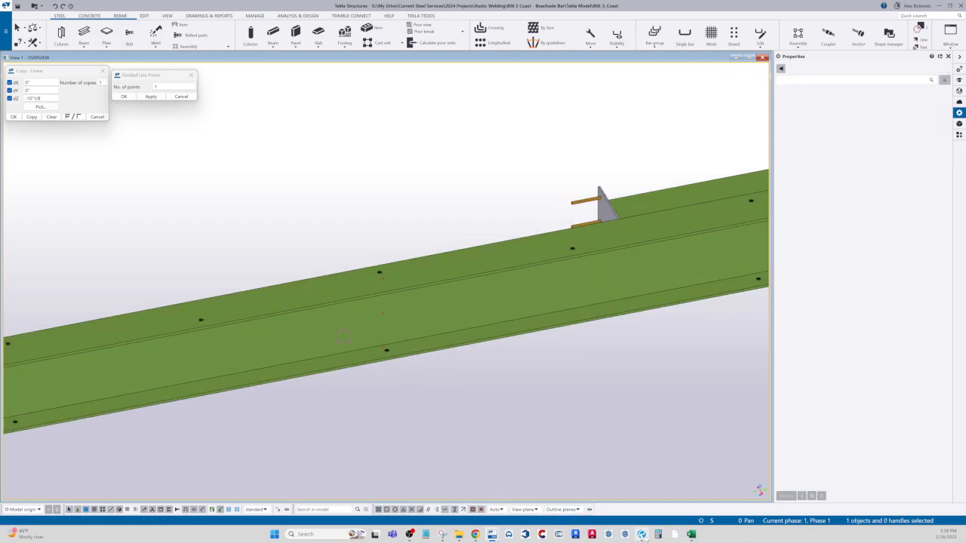
Look up the W10x22 web bolt gage in the Excel workbook and return to the Tekla Structures model.
click(691, 535)
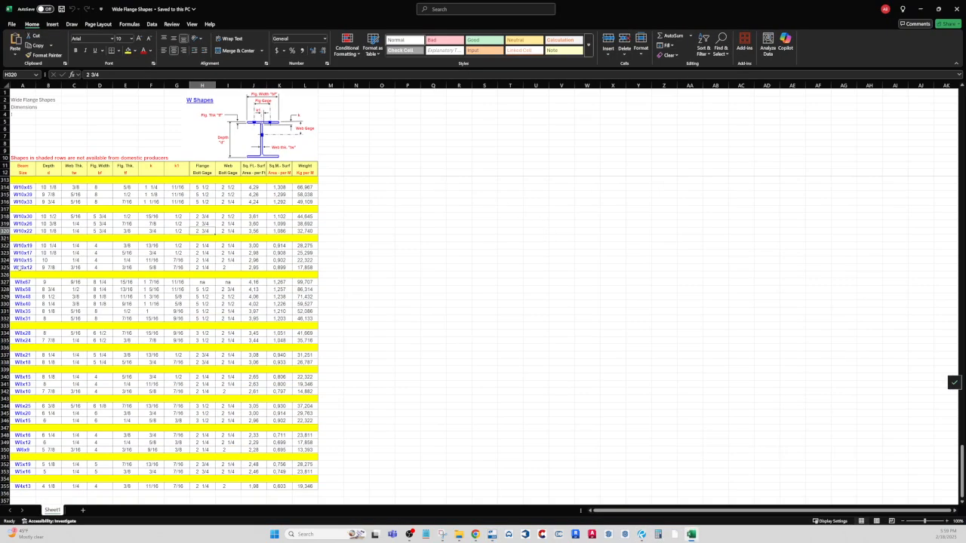
click(225, 231)
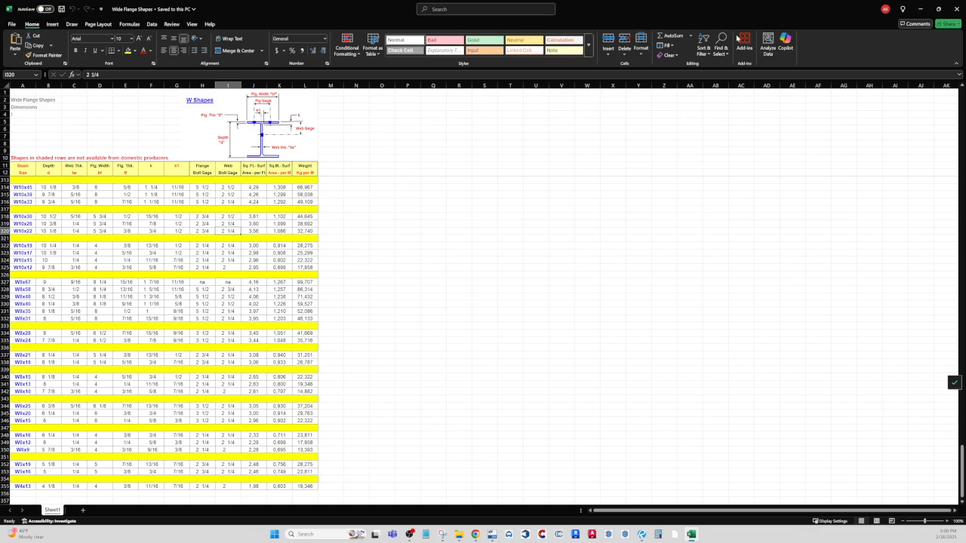
click(921, 9)
Copy the top flange midlength point linearly down the web by dZ -2"1/4.
click(382, 295)
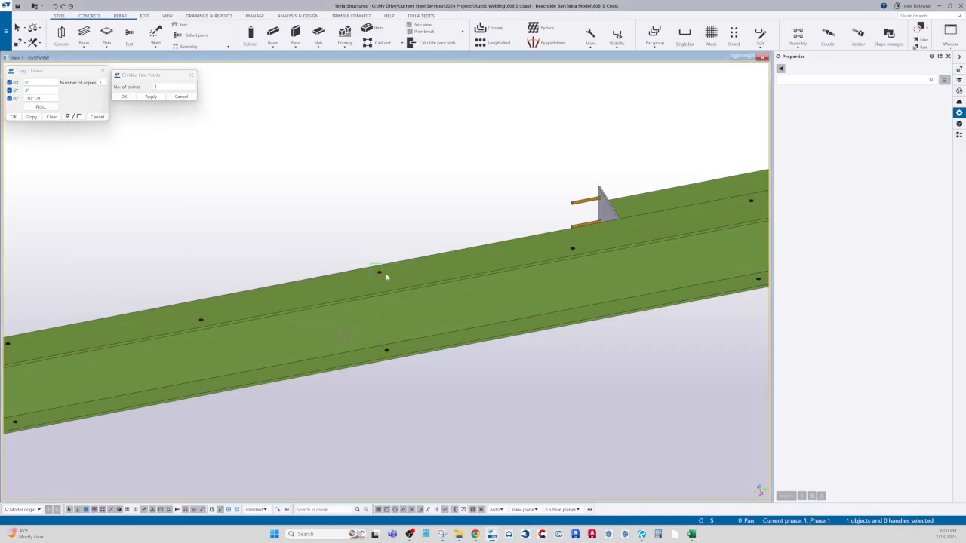
click(385, 276)
click(36, 99)
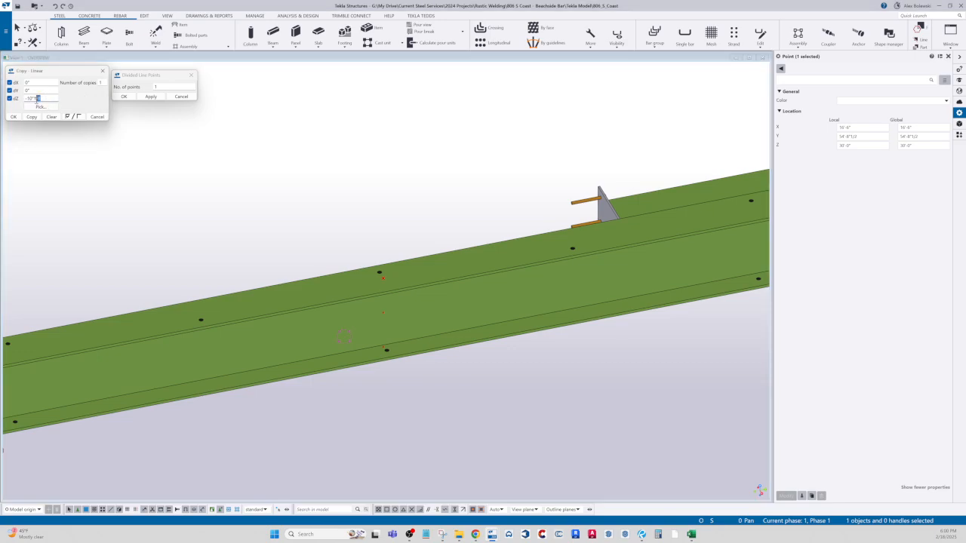
text(-2)
click(32, 116)
Copy the bottom flange midlength point linearly up the web by dZ 2"1/4.
click(386, 348)
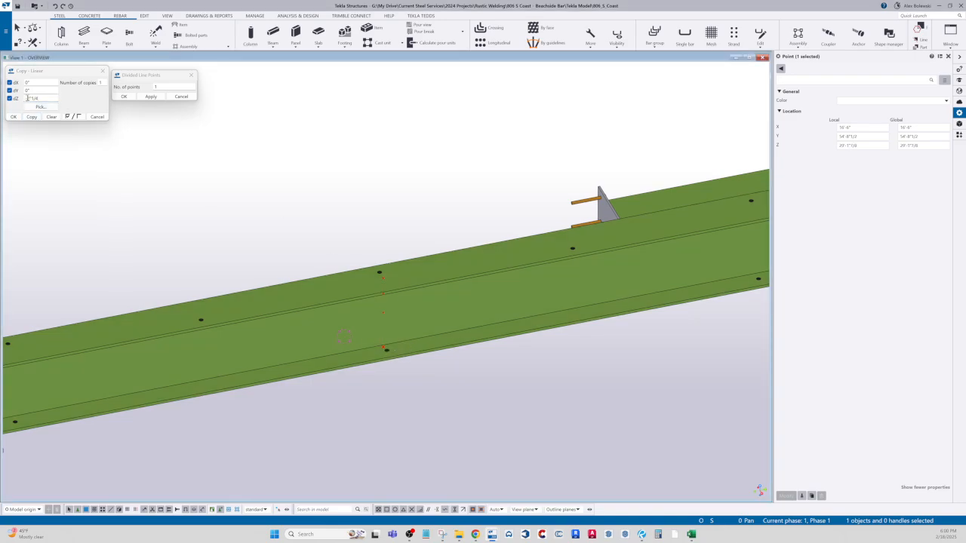
click(32, 117)
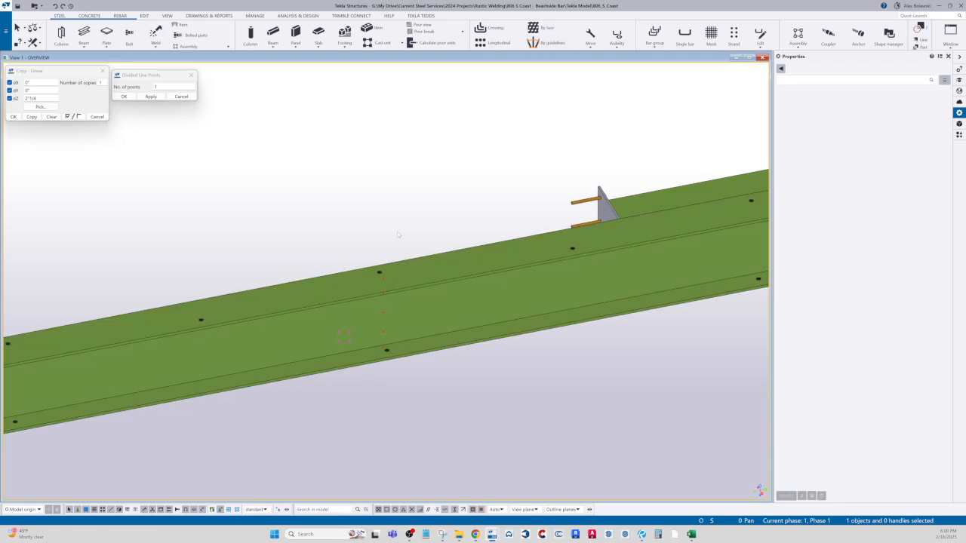
right_click(397, 235)
key(Escape)
Measure the vertical distance between the two copied web points by picking them in the linear Move command, without moving anything.
click(383, 293)
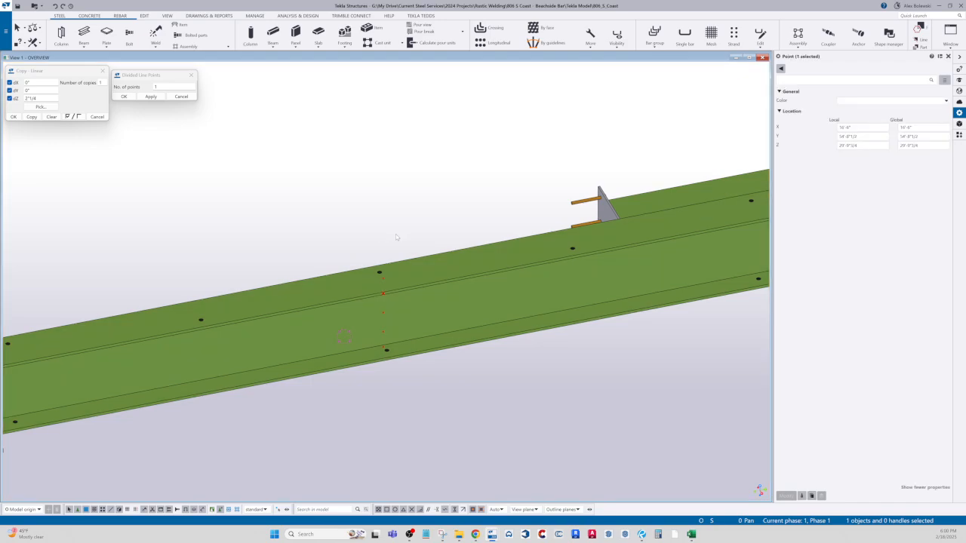
right_click(396, 237)
mouse_move(431, 292)
click(491, 294)
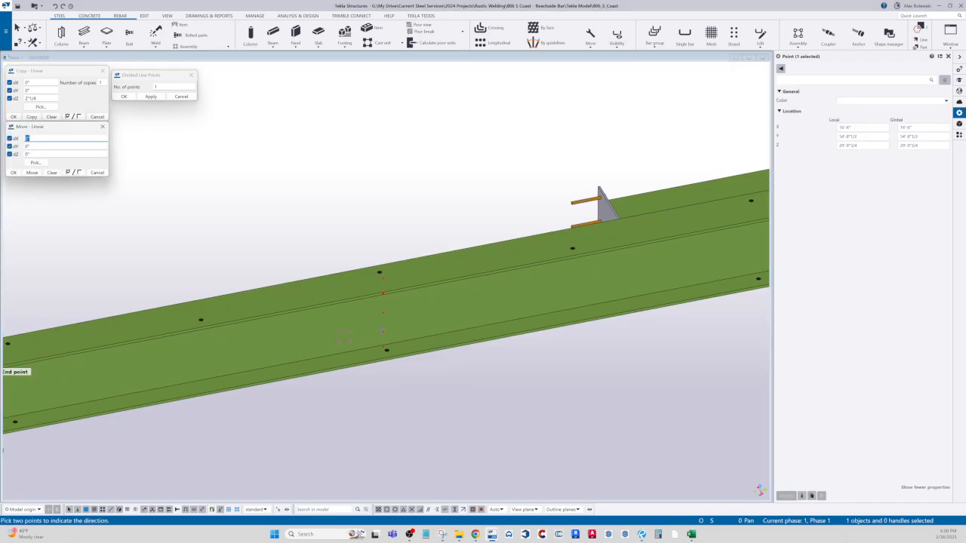
click(382, 293)
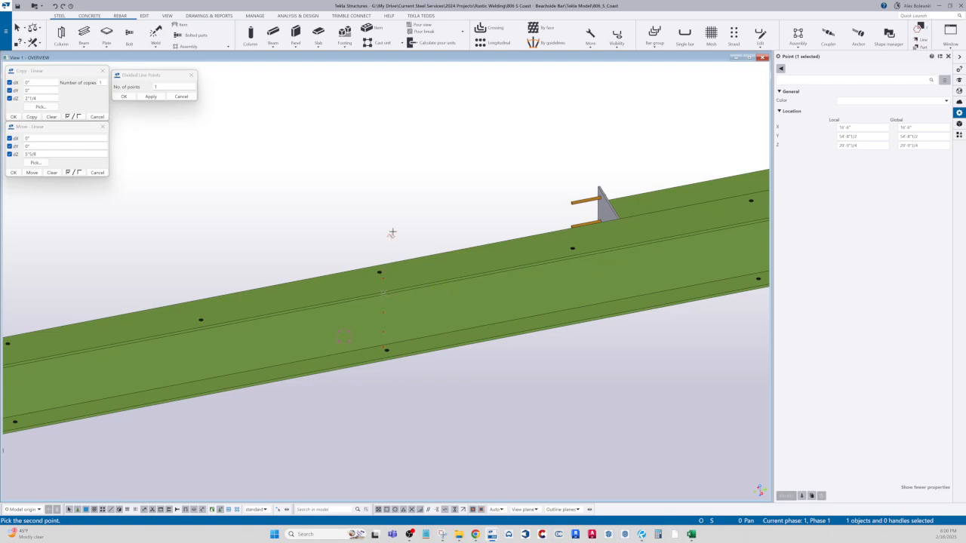
key(Escape)
click(236, 191)
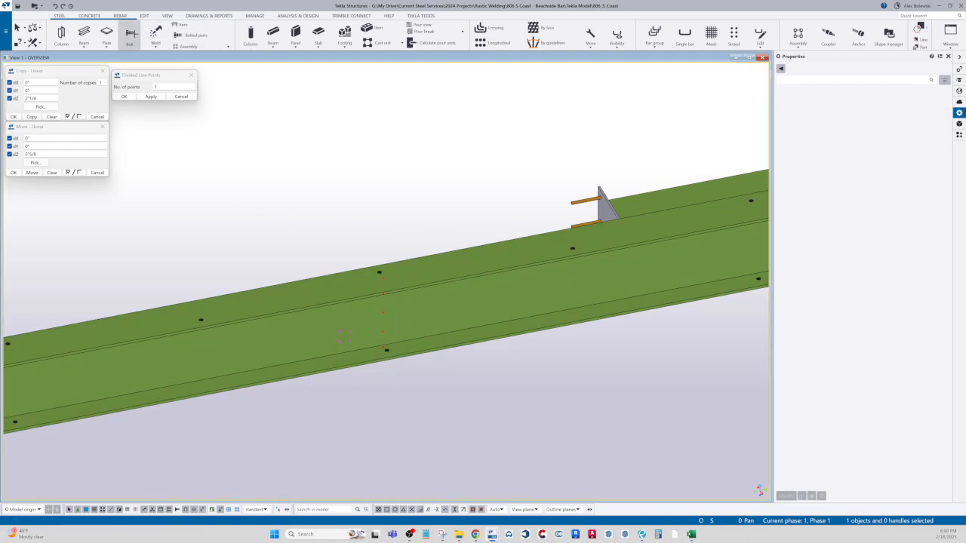
Start a new bolt group with an Array shape, Bolt dist X and Y of 0, and a start Dx offset of 0.
click(129, 34)
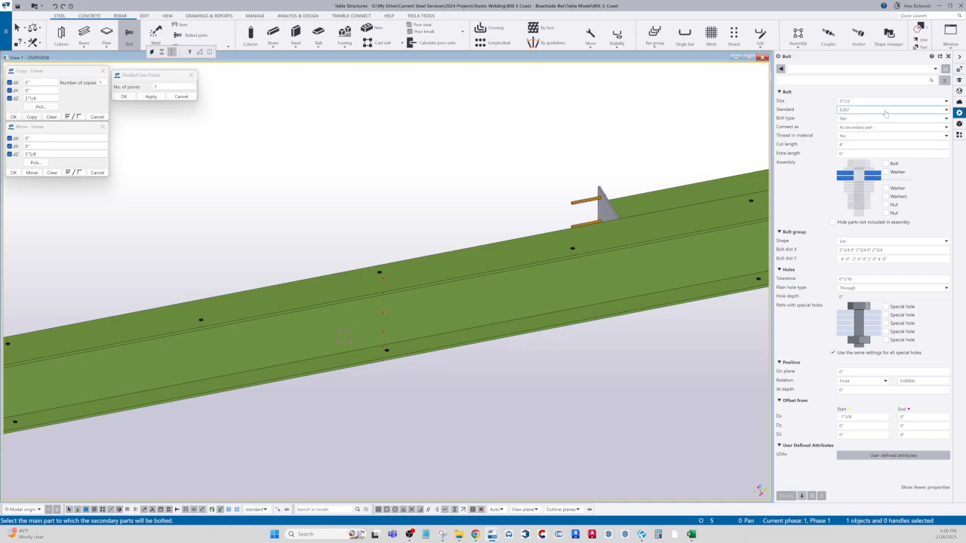
click(876, 241)
click(874, 254)
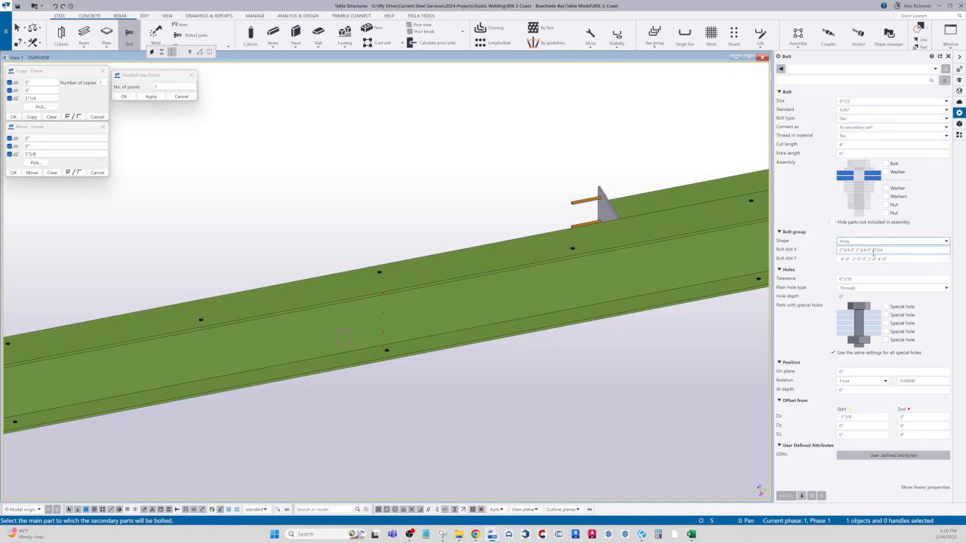
drag(886, 250, 808, 262)
text(00)
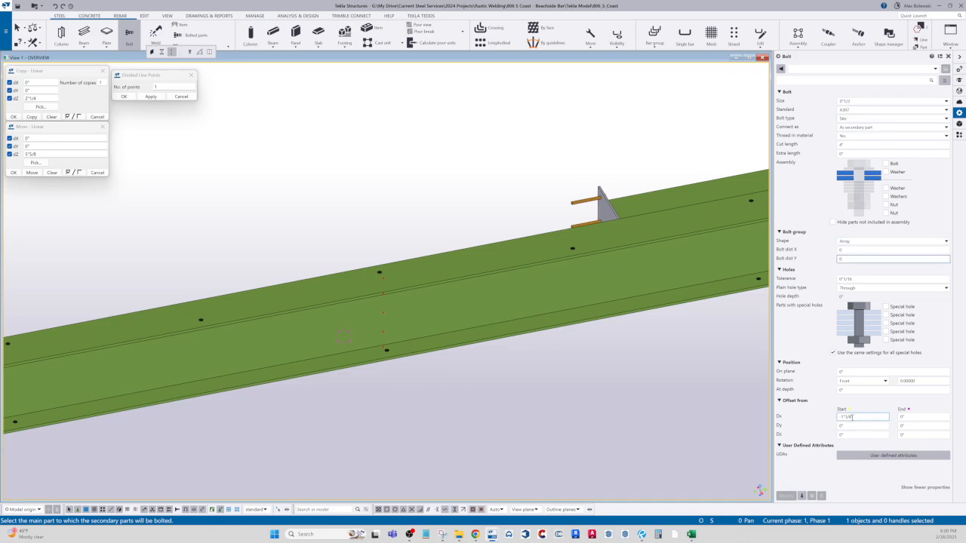
drag(852, 417, 832, 421)
text(0)
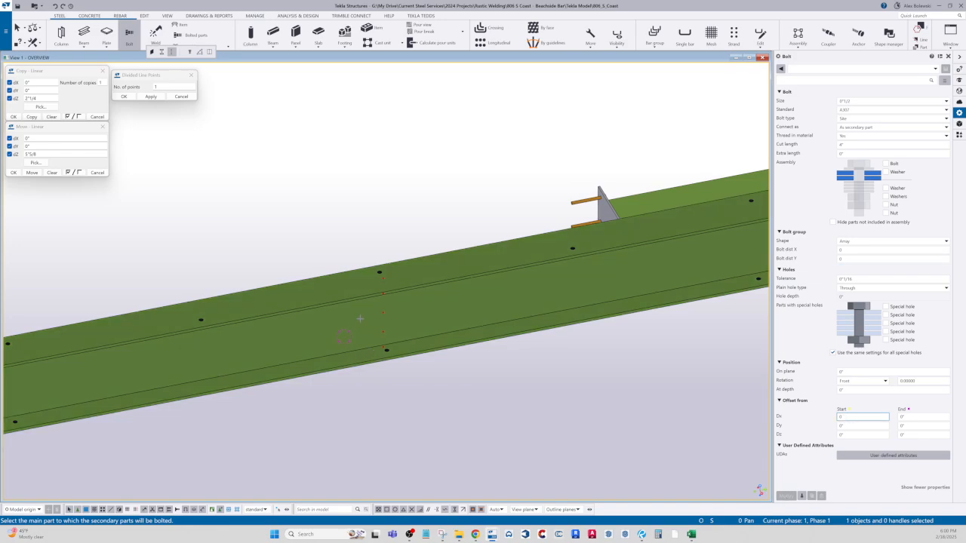
Place a single hole in beam B5's web at the midlength center point, with its x axis toward the upper web point.
click(351, 317)
middle_click(383, 314)
click(383, 313)
click(383, 293)
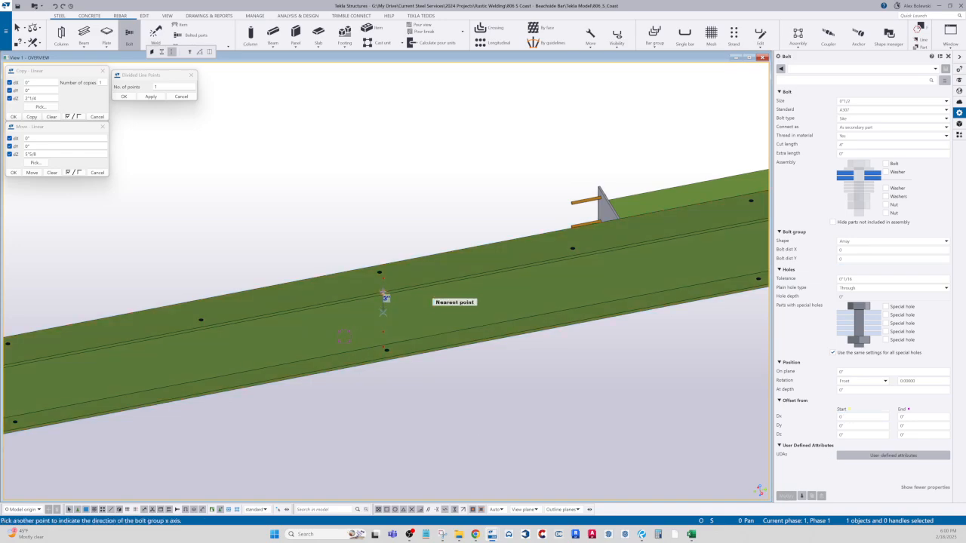
key(Escape)
Set the web hole group's Bolt dist X to 5"5/8 and its start Dx offset to -2"13/16, and apply the changes.
click(384, 313)
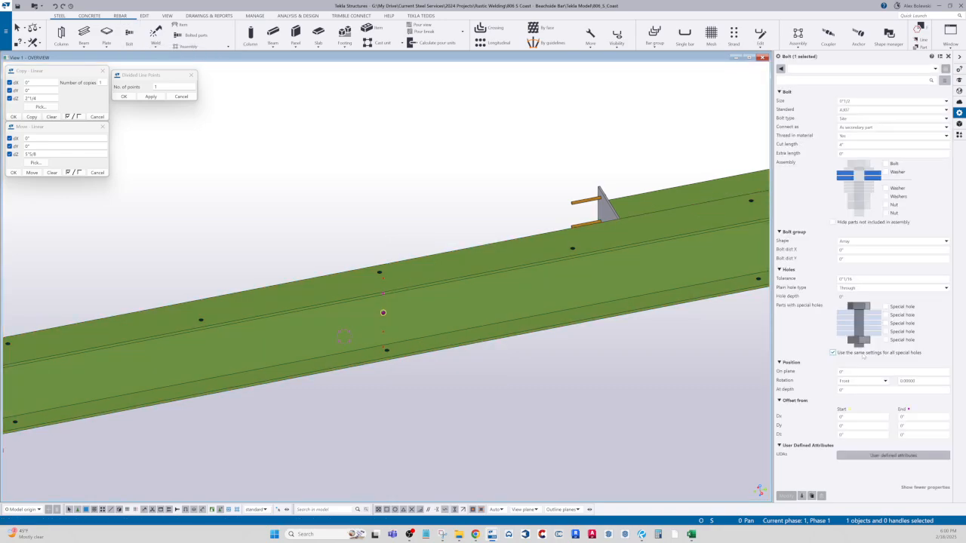
click(893, 249)
text(5")
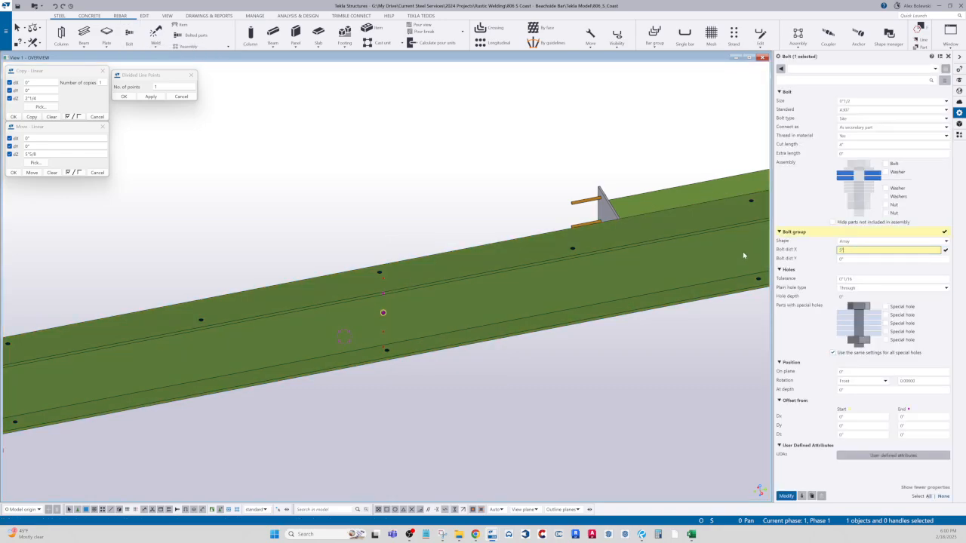
text(5/8)
drag(850, 417, 786, 417)
text(2)
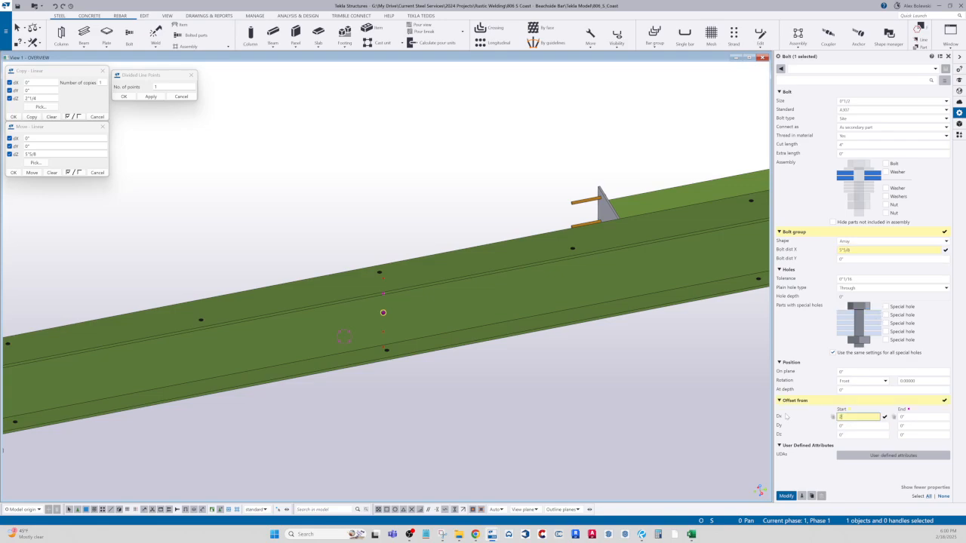
click(841, 417)
text(-)
click(783, 497)
click(364, 178)
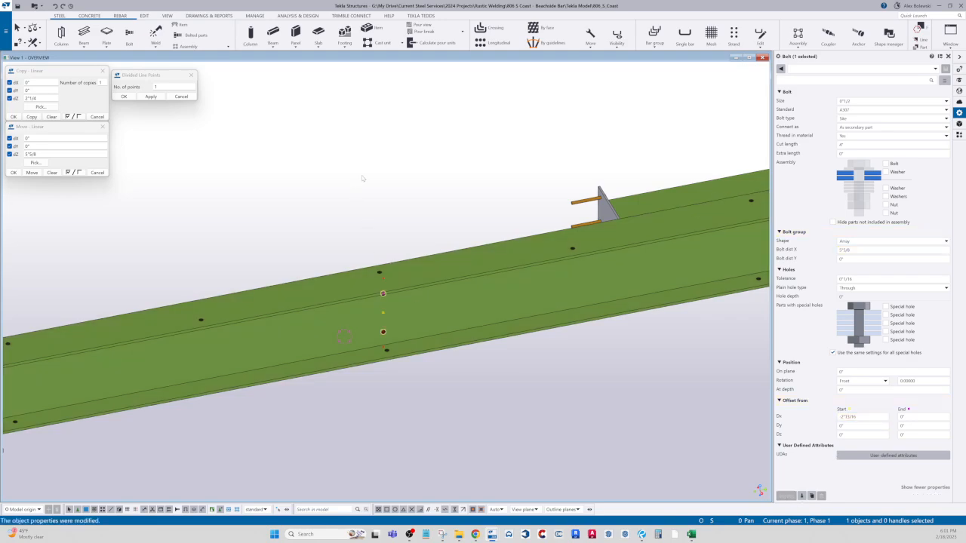
Set the web hole group's Bolt dist Y to 5*24 and apply it along the beam.
scroll(394, 306, up, 2)
ctrl+middle_drag(364, 178, 393, 331)
scroll(372, 301, down, 3)
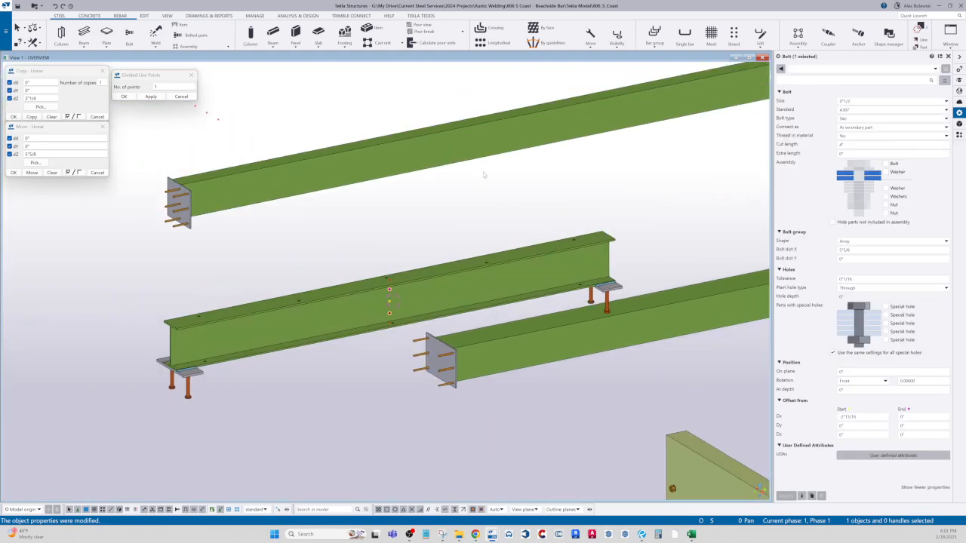
scroll(388, 270, up, 5)
click(383, 311)
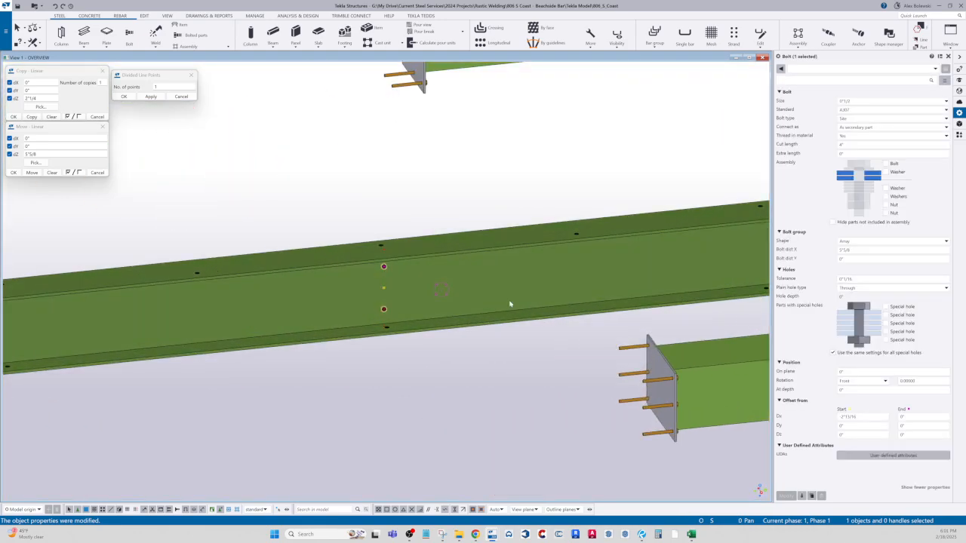
click(842, 145)
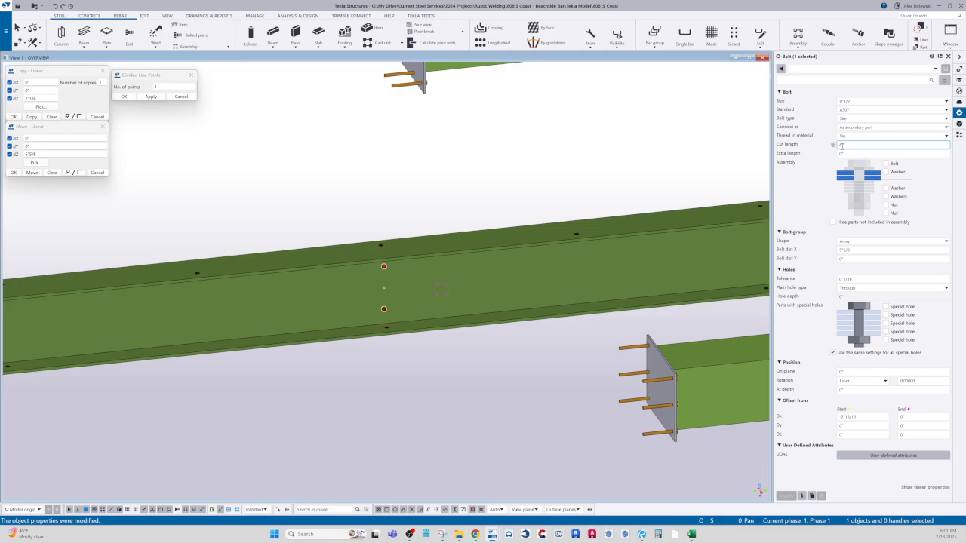
click(845, 259)
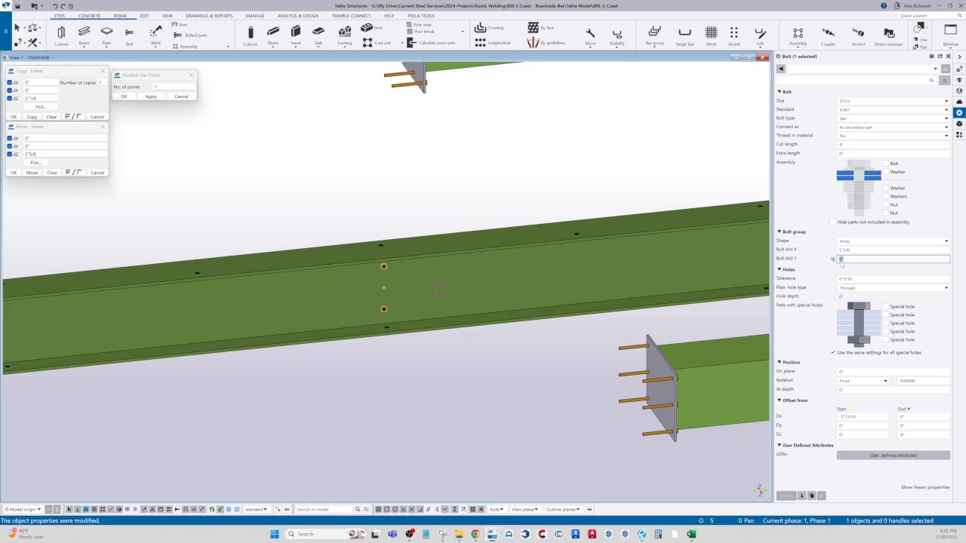
text(5*24)
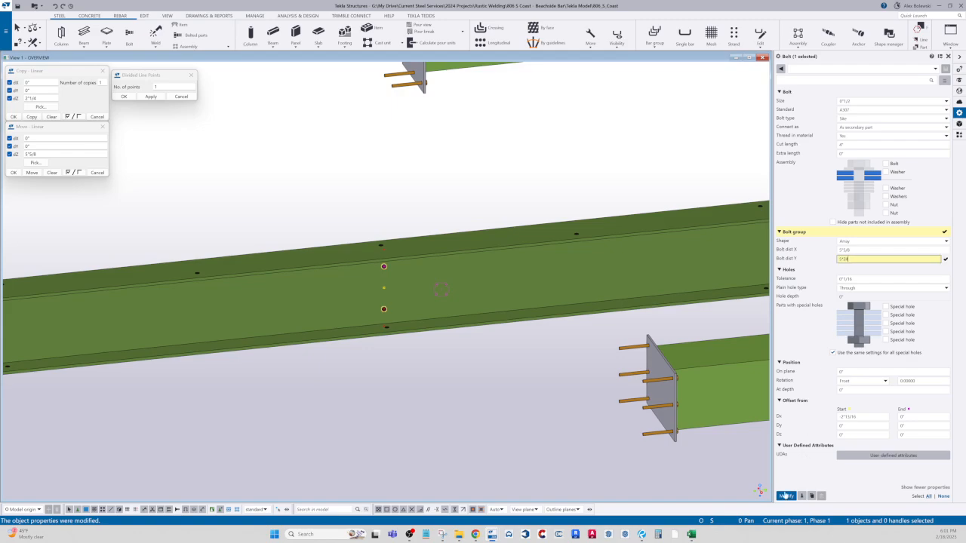
click(786, 496)
scroll(422, 210, down, 3)
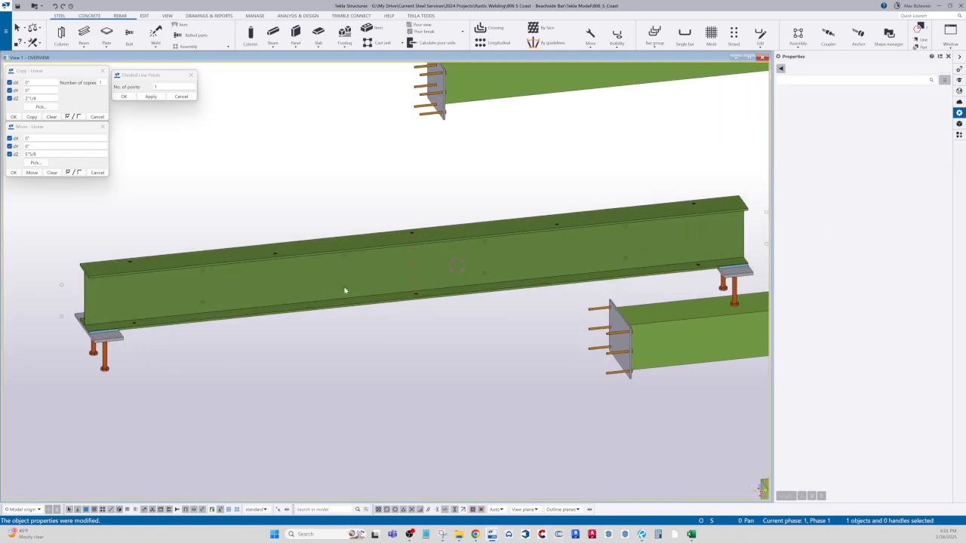
Reduce the web hole group's Bolt dist Y to 4*2'-0" and apply the change.
click(63, 284)
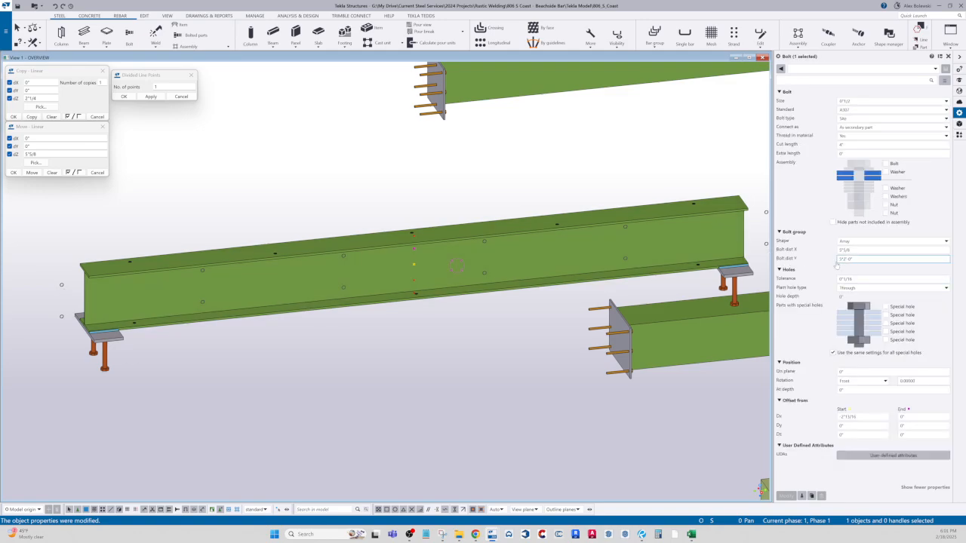
text(4)
click(786, 496)
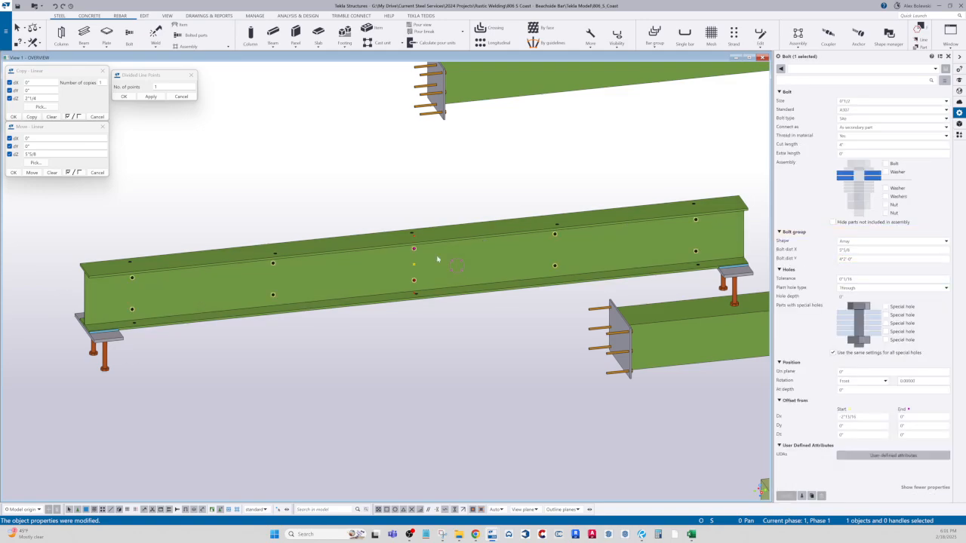
click(437, 258)
click(187, 251)
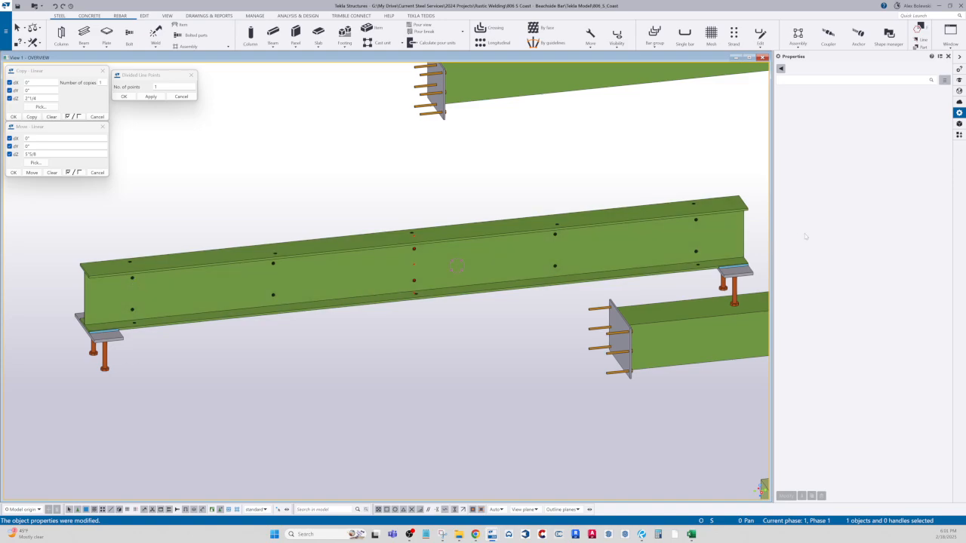
Examine the nailer hole layout in beam B5's flanges and web along the full beam length.
mouse_move(552, 254)
ctrl+middle_down()
mouse_move(640, 250)
mouse_move(556, 254)
ctrl+middle_up()
scroll(521, 255, down, 4)
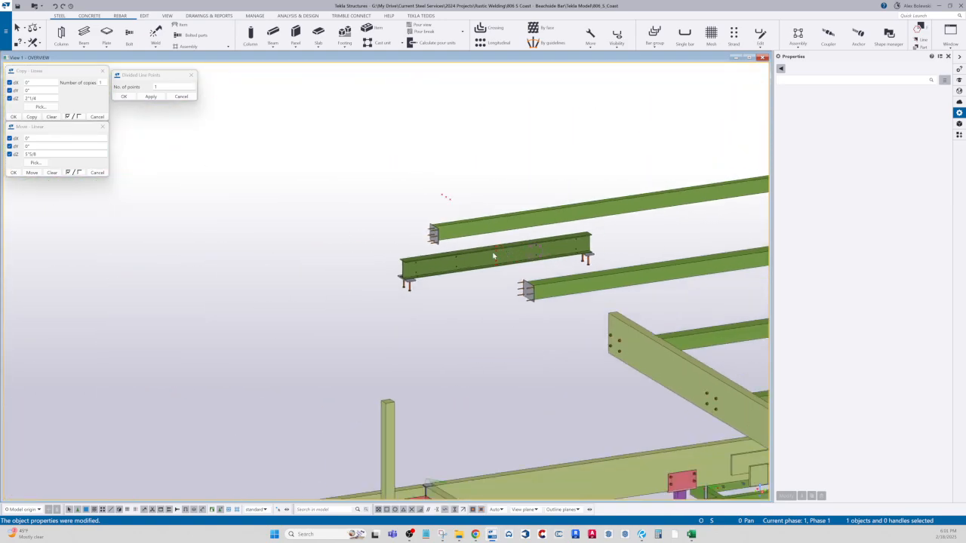
scroll(500, 255, up, 4)
drag(451, 200, 485, 320)
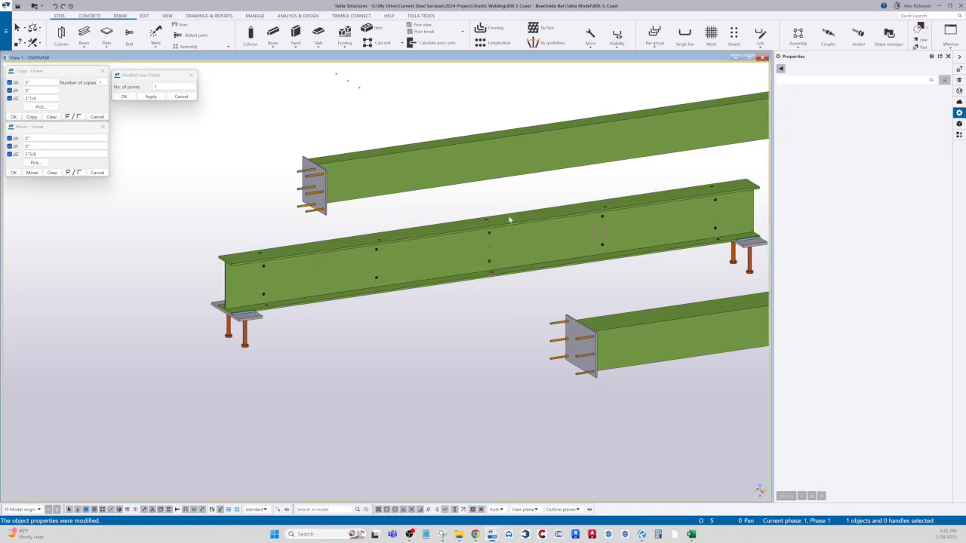
scroll(486, 249, up, 3)
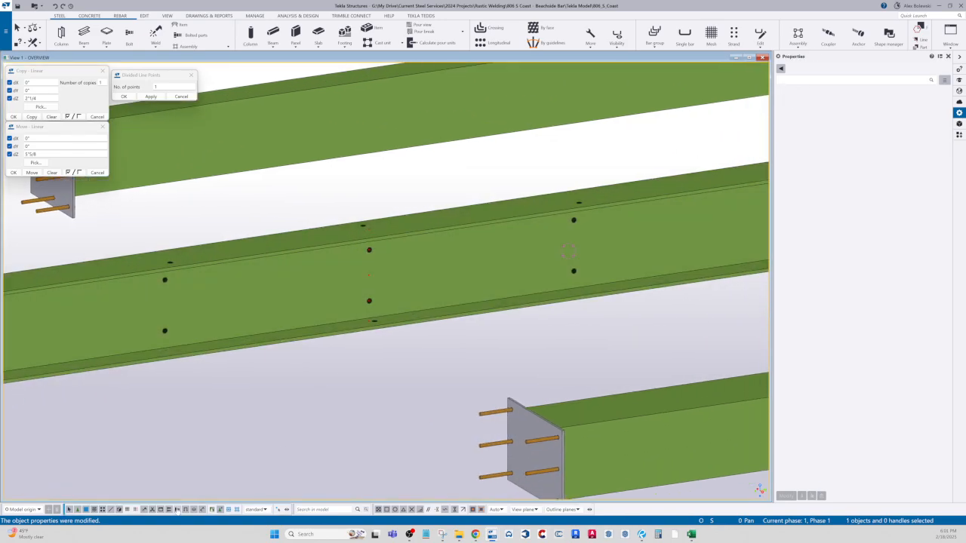
scroll(573, 253, down, 5)
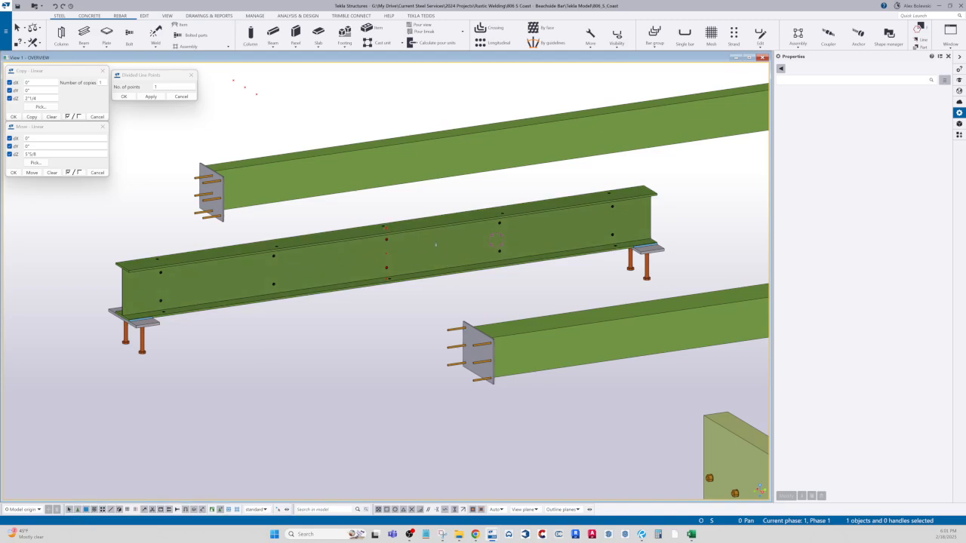
middle_drag(435, 245, 416, 275)
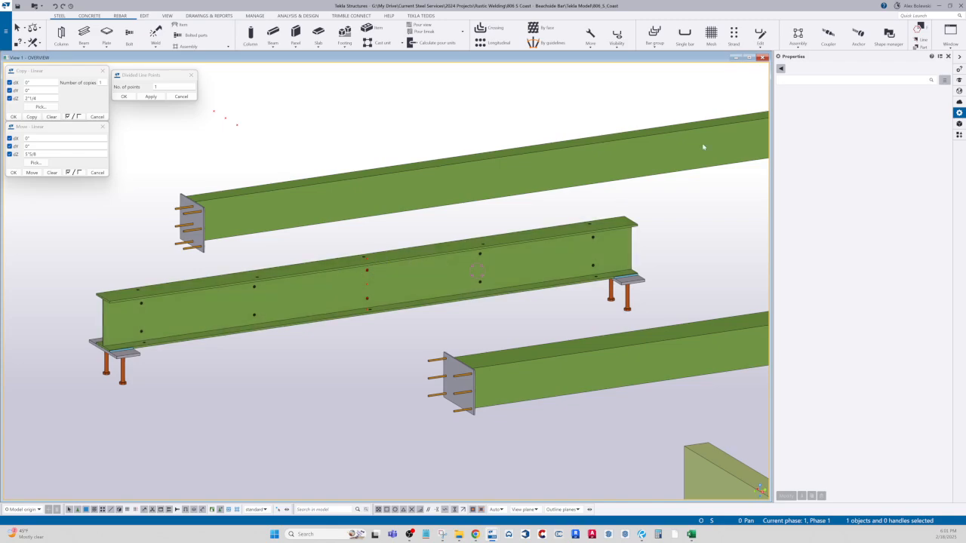
scroll(387, 295, down, 4)
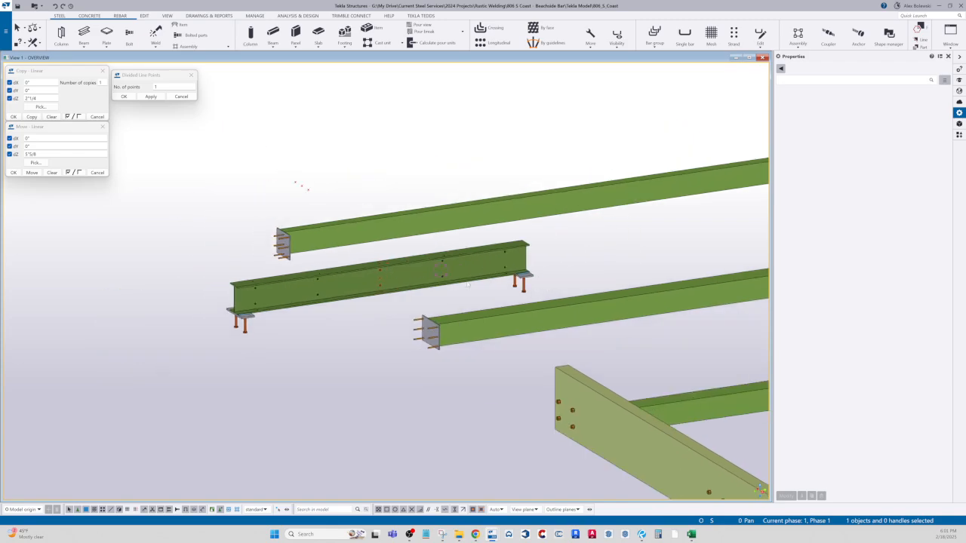
scroll(227, 305, up, 3)
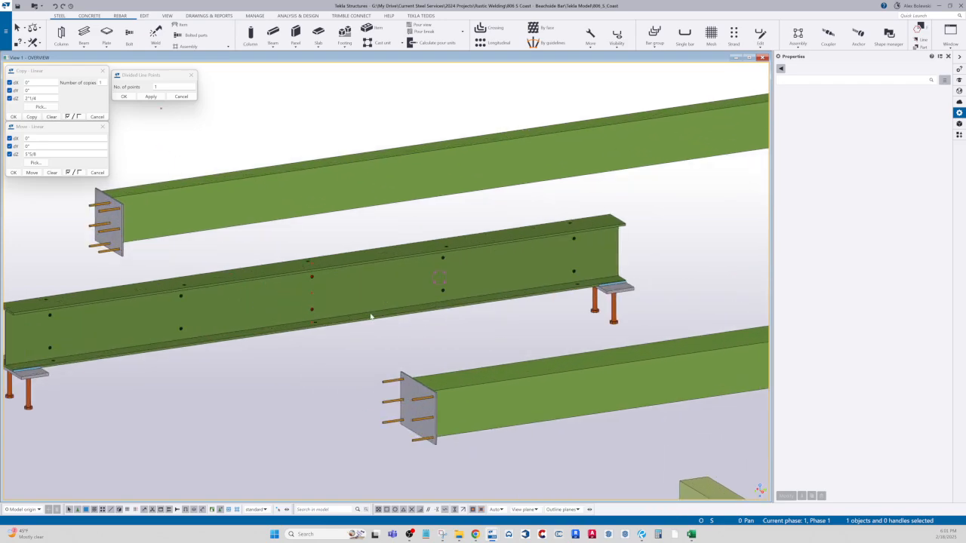
scroll(371, 316, down, 2)
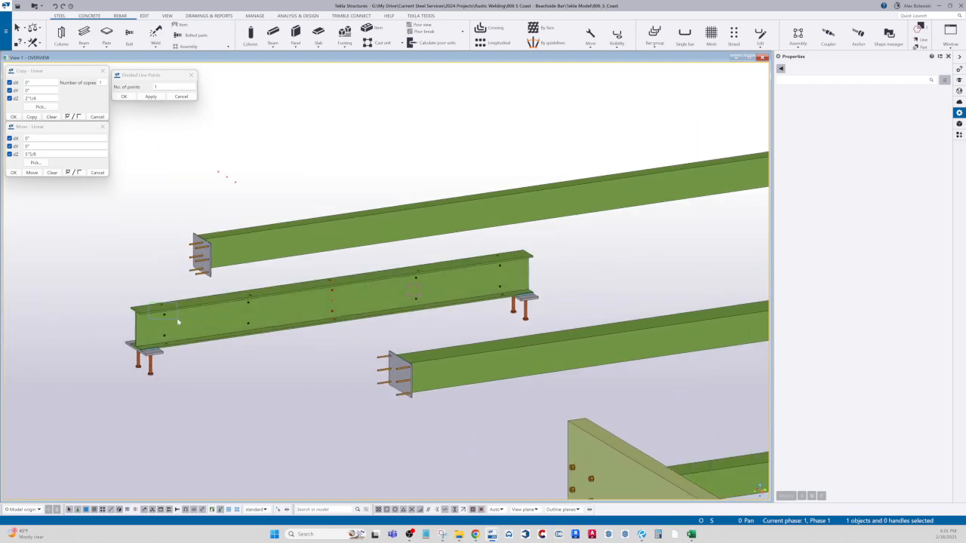
click(365, 268)
click(465, 313)
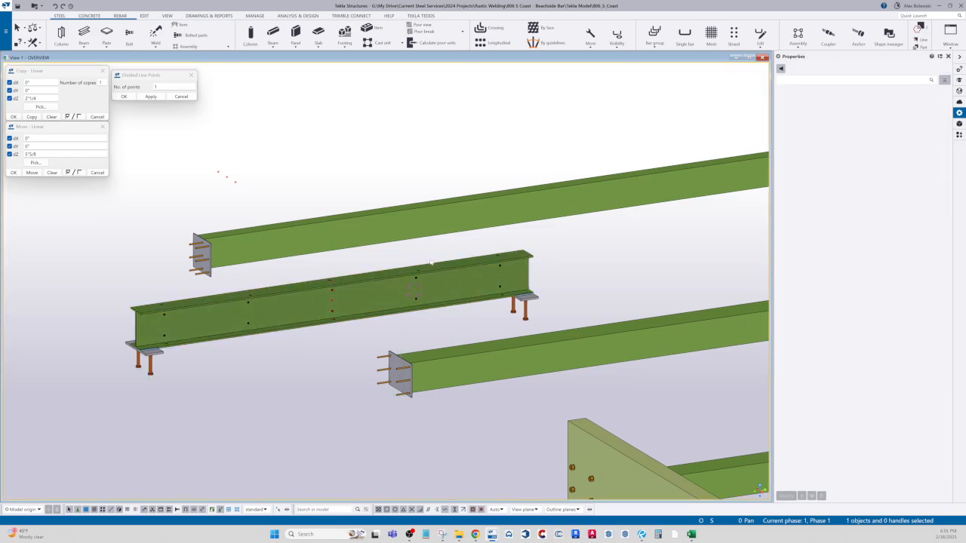
Add the Reducing Studs component to beam B5's top flange, starting from the near end of the beam.
click(960, 135)
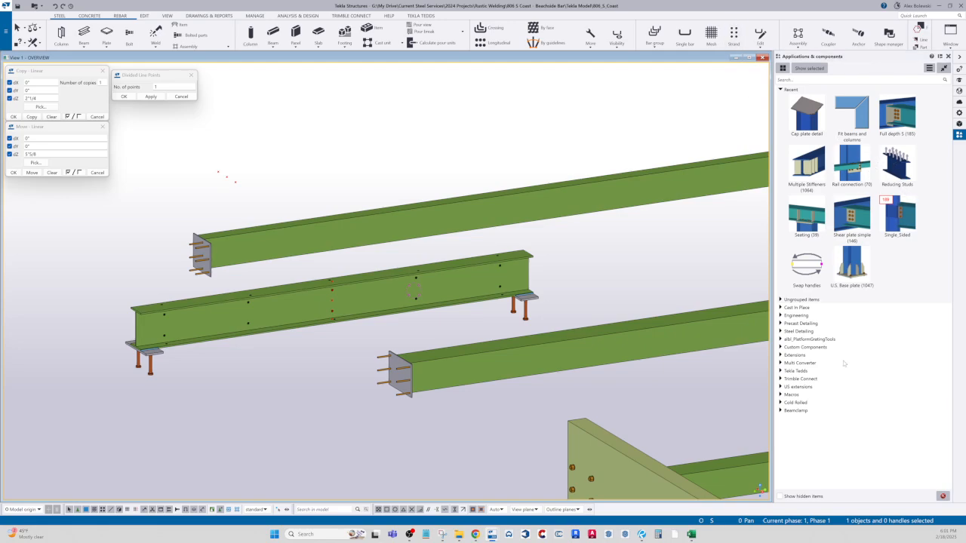
double_click(896, 162)
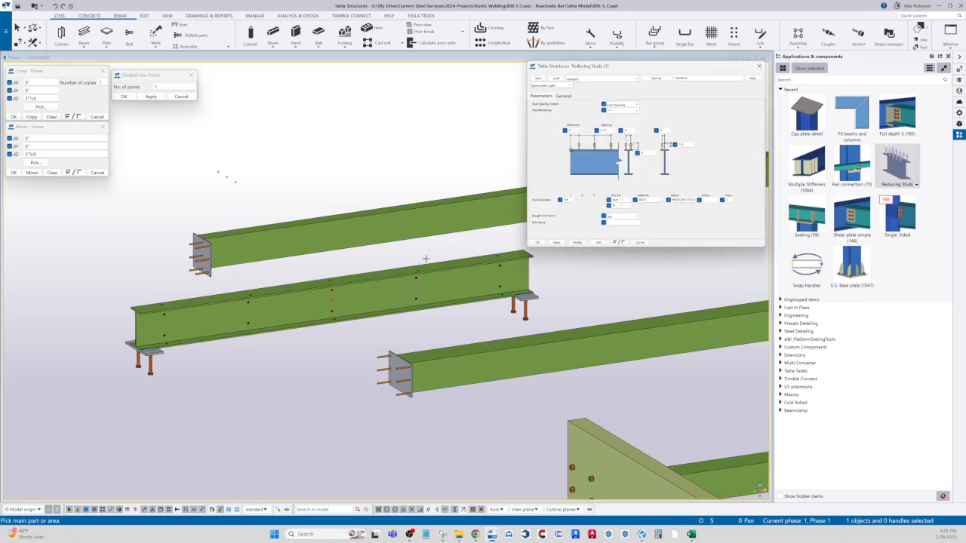
click(151, 310)
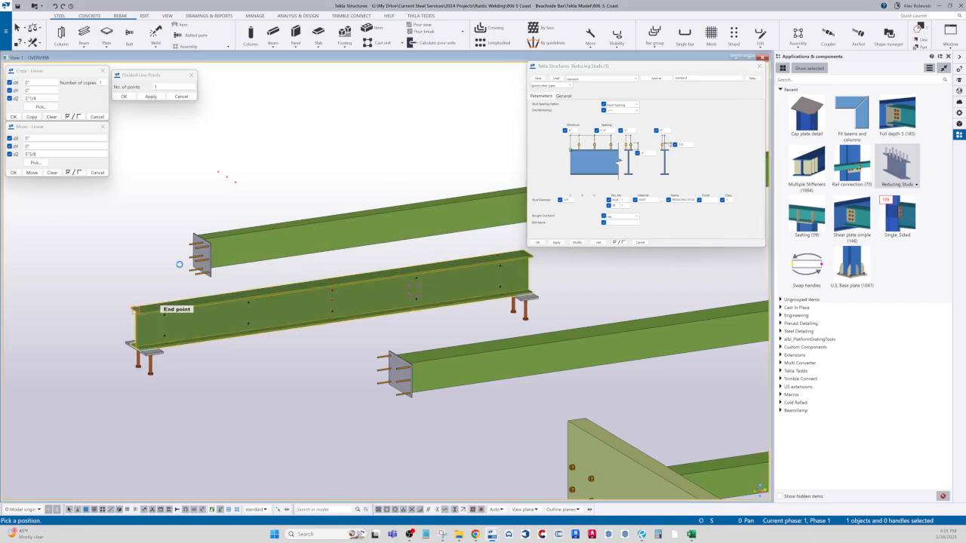
click(143, 253)
scroll(215, 296, up, 2)
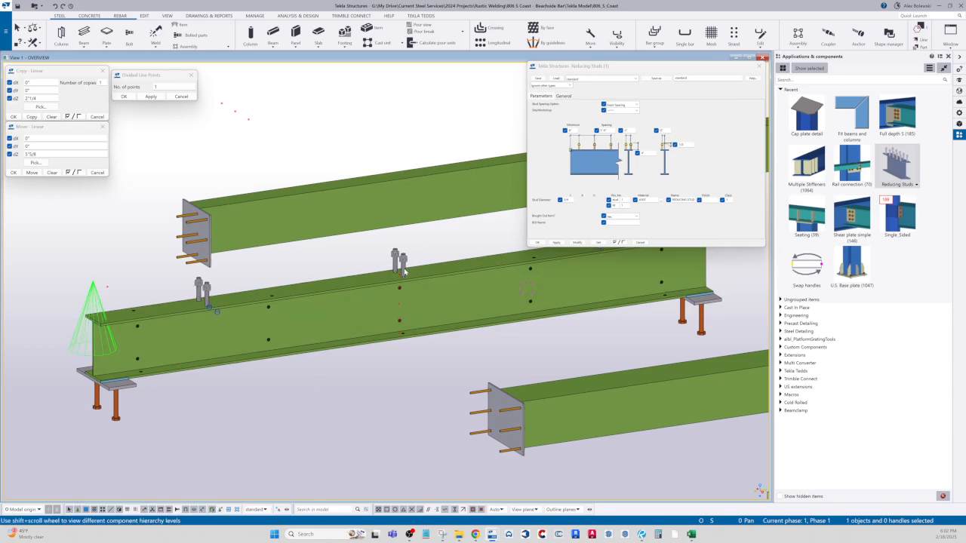
Explode the Reducing Studs component on beam B5 and close its settings dialog.
scroll(143, 254, down, 1)
scroll(143, 253, down, 1)
right_click(306, 205)
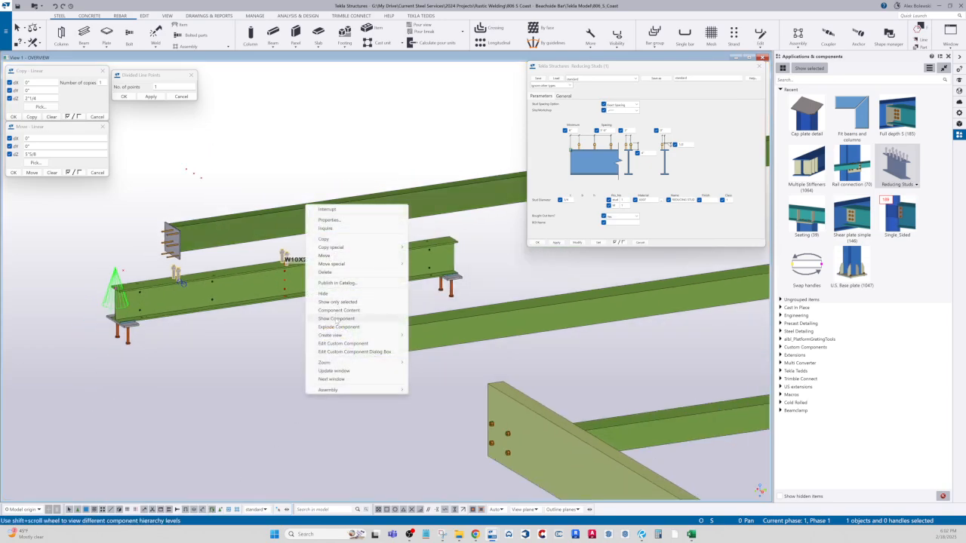
click(337, 327)
scroll(150, 286, up, 2)
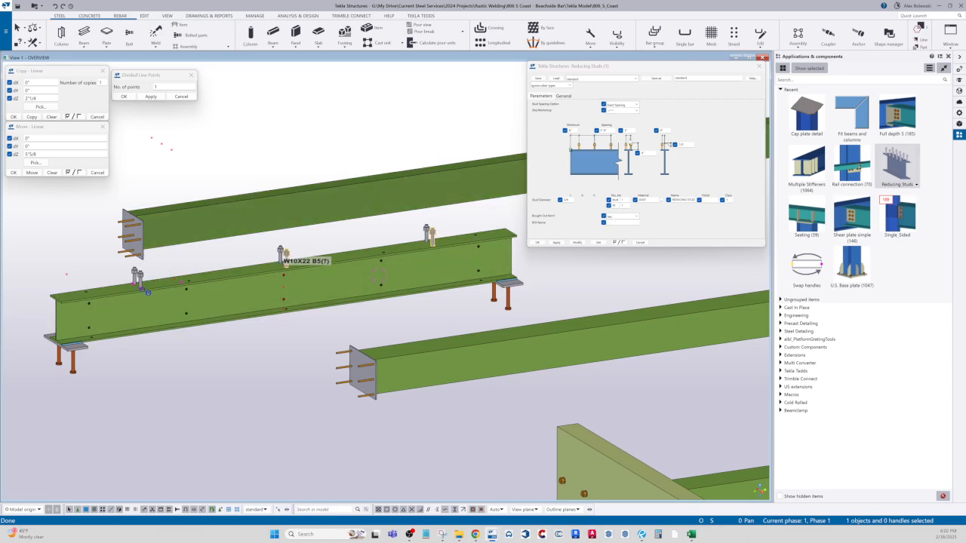
click(760, 66)
Check the linear array settings of the studs on beam B5's top flange and close them without changes.
scroll(283, 259, up, 2)
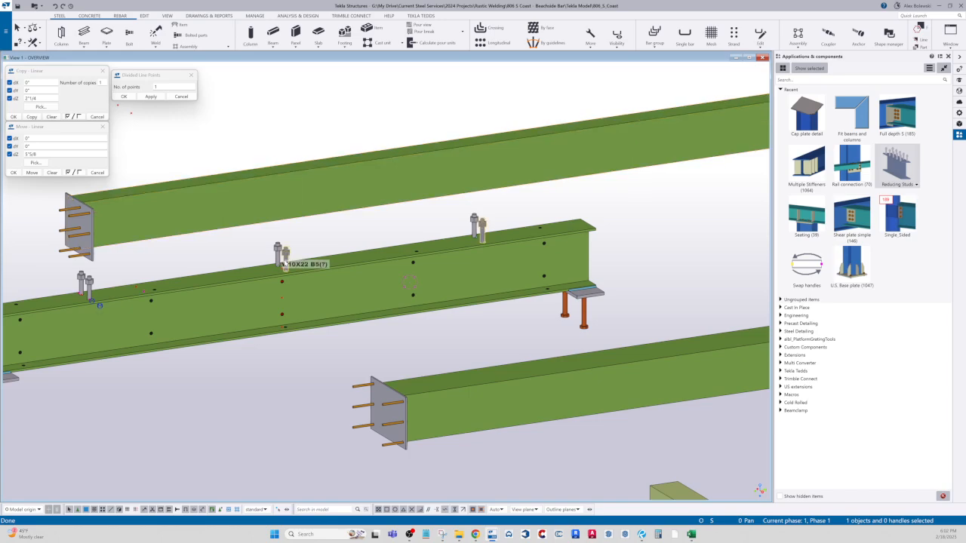
double_click(283, 263)
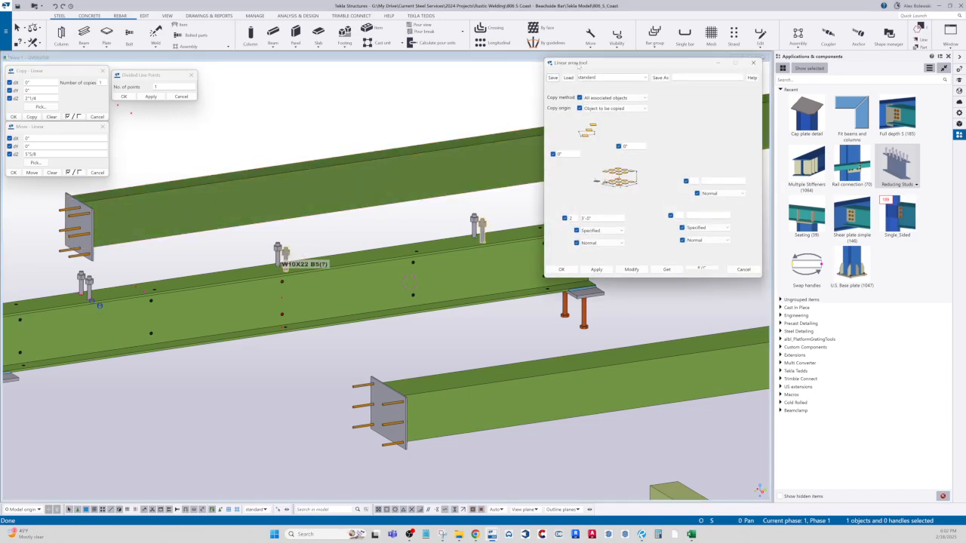
click(753, 63)
right_click(353, 182)
click(365, 187)
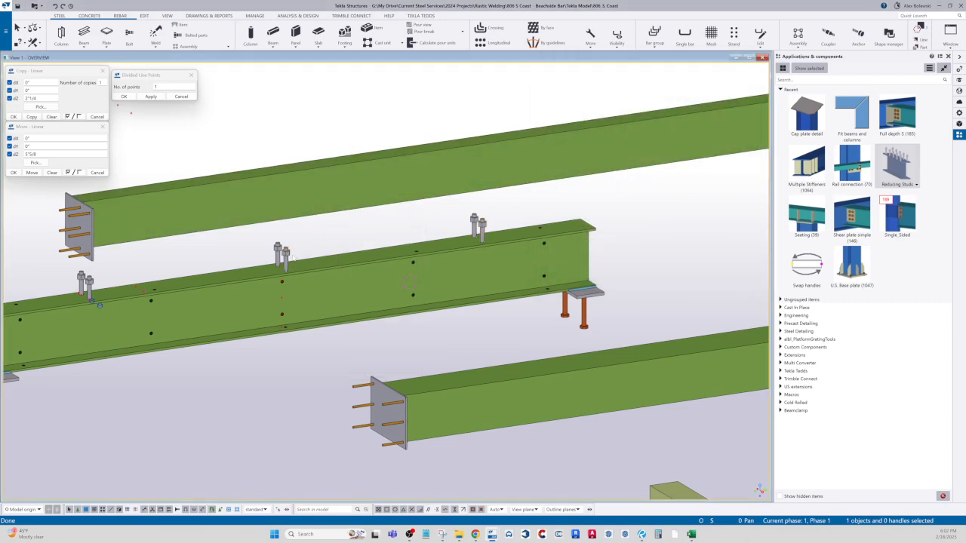
Delete the arrayed studs and the remaining original stud from beam B5's top flange.
key(Delete)
click(97, 293)
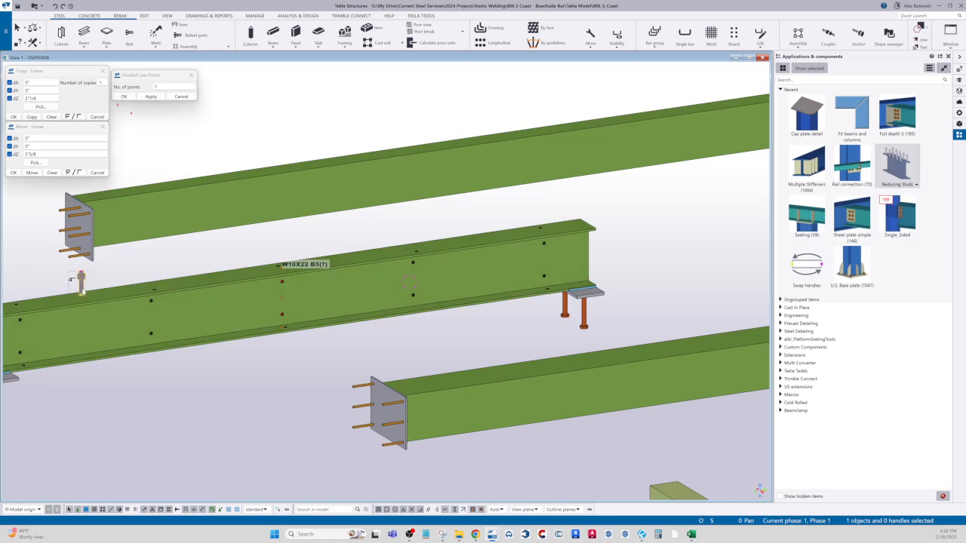
scroll(279, 246, down, 2)
scroll(278, 264, up, 2)
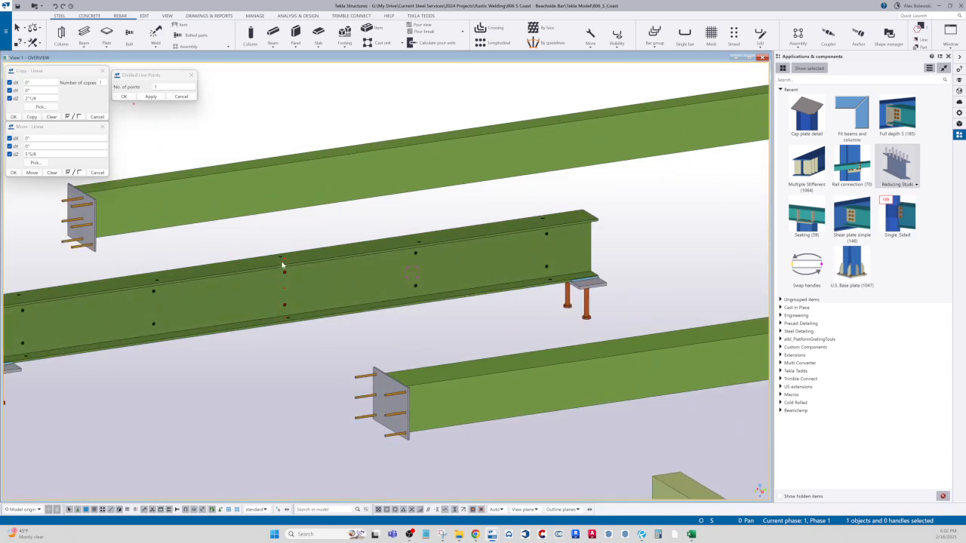
middle_drag(284, 279, 355, 257)
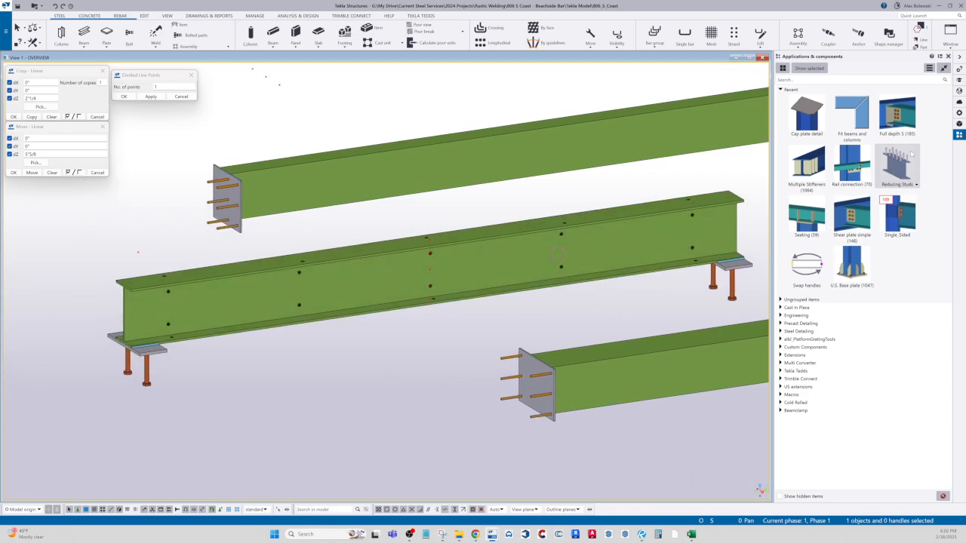
Review the Reducing Studs component's minimum distance and spacing parameters, and close its settings without placing any studs.
double_click(891, 171)
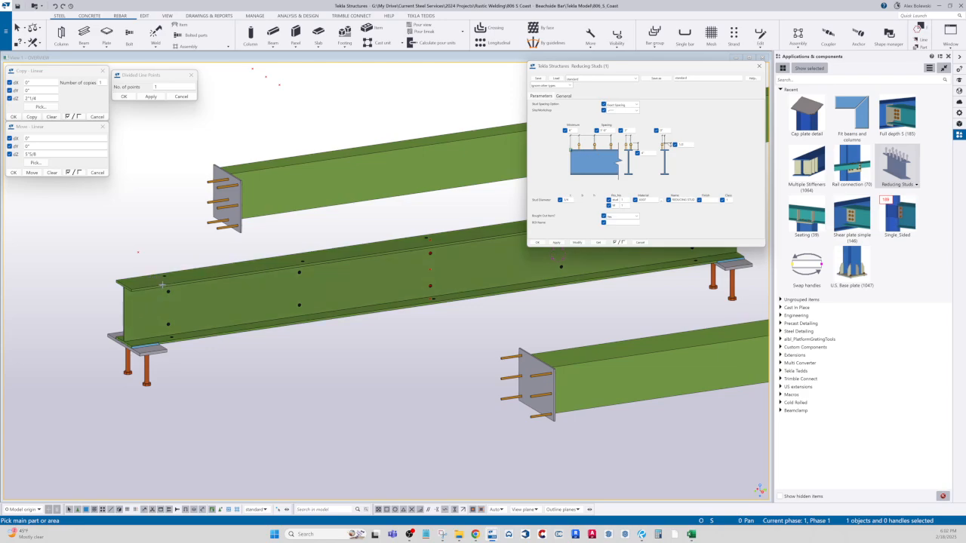
drag(578, 130, 550, 126)
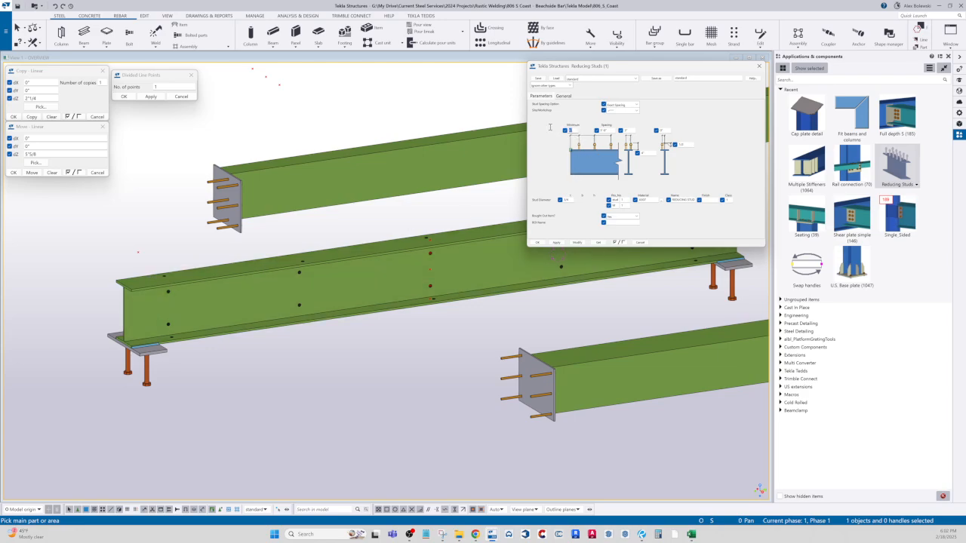
drag(609, 129, 598, 133)
right_click(473, 196)
click(494, 200)
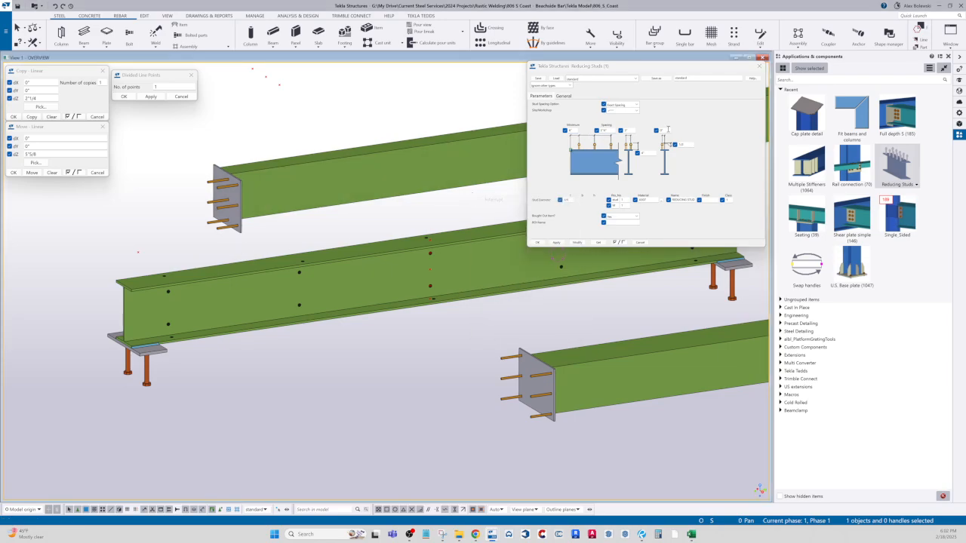
click(760, 66)
scroll(402, 242, down, 5)
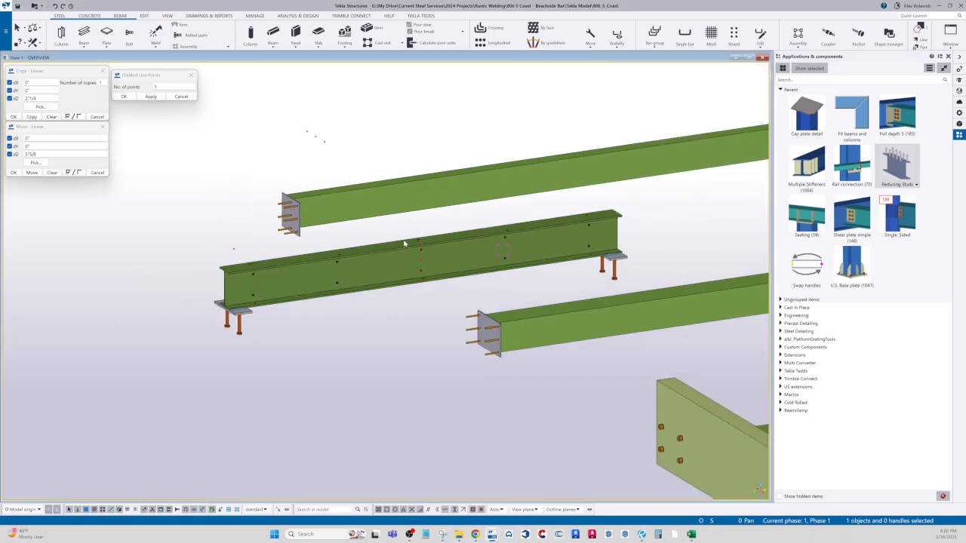
scroll(376, 230, up, 3)
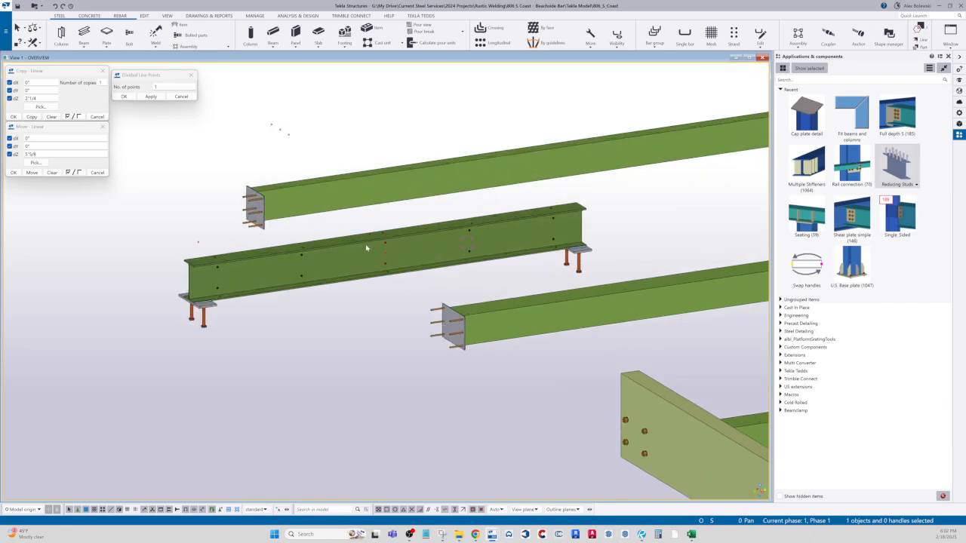
scroll(366, 248, down, 4)
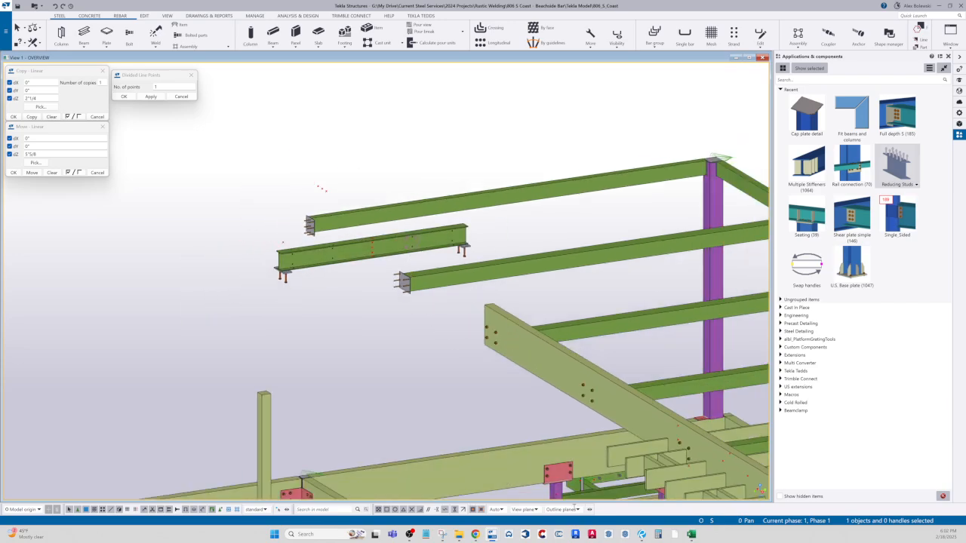
click(410, 535)
scroll(347, 251, up, 5)
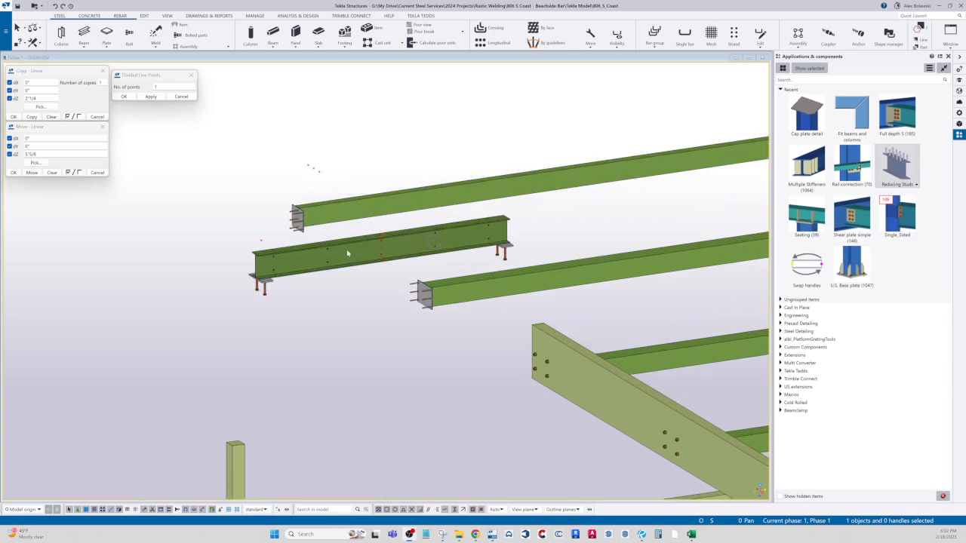